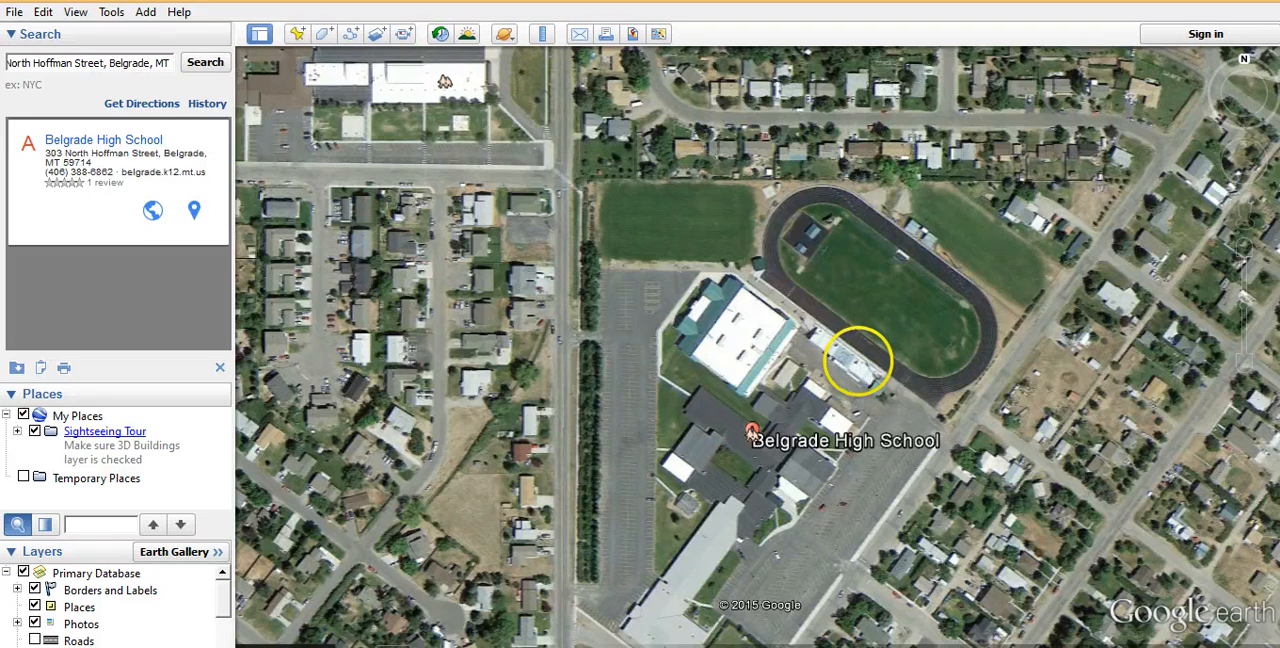
Centre the satellite map on Belgrade High School and capture a rectangular snip of the map area with Snipping Tool
mouse_move(863, 357)
left_mouse_down()
mouse_move(1010, 455)
mouse_move(1152, 510)
mouse_move(1178, 507)
left_mouse_up()
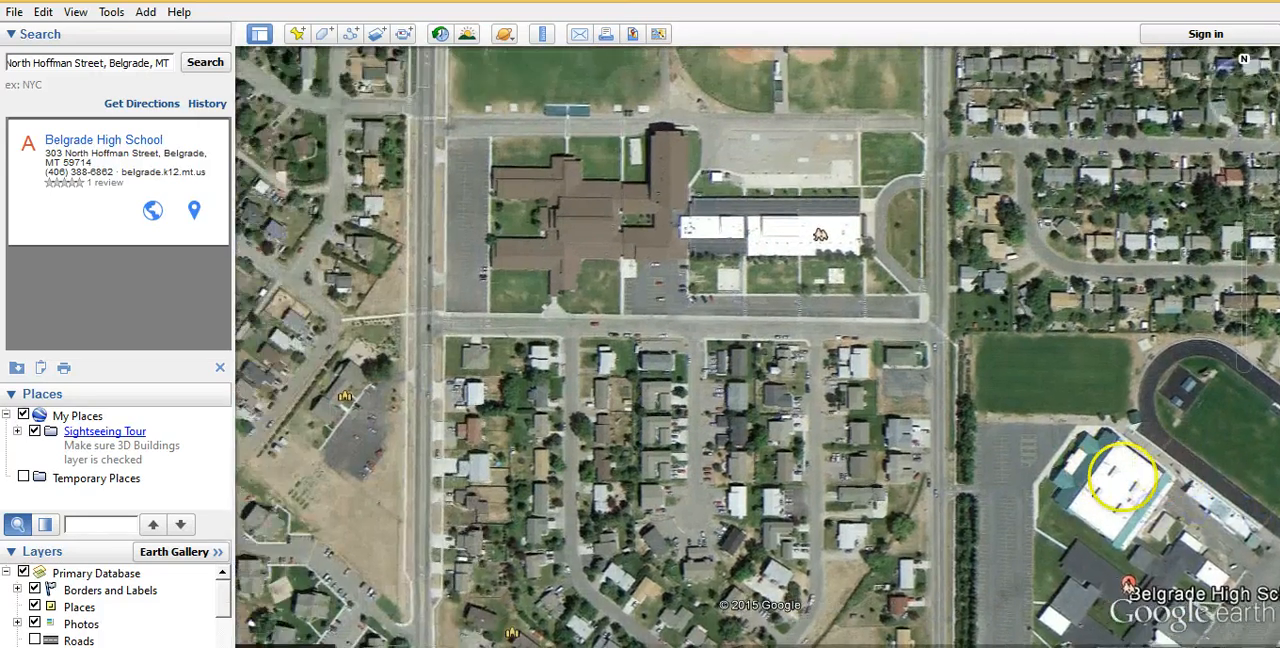
left_click_drag(1108, 468, 937, 411)
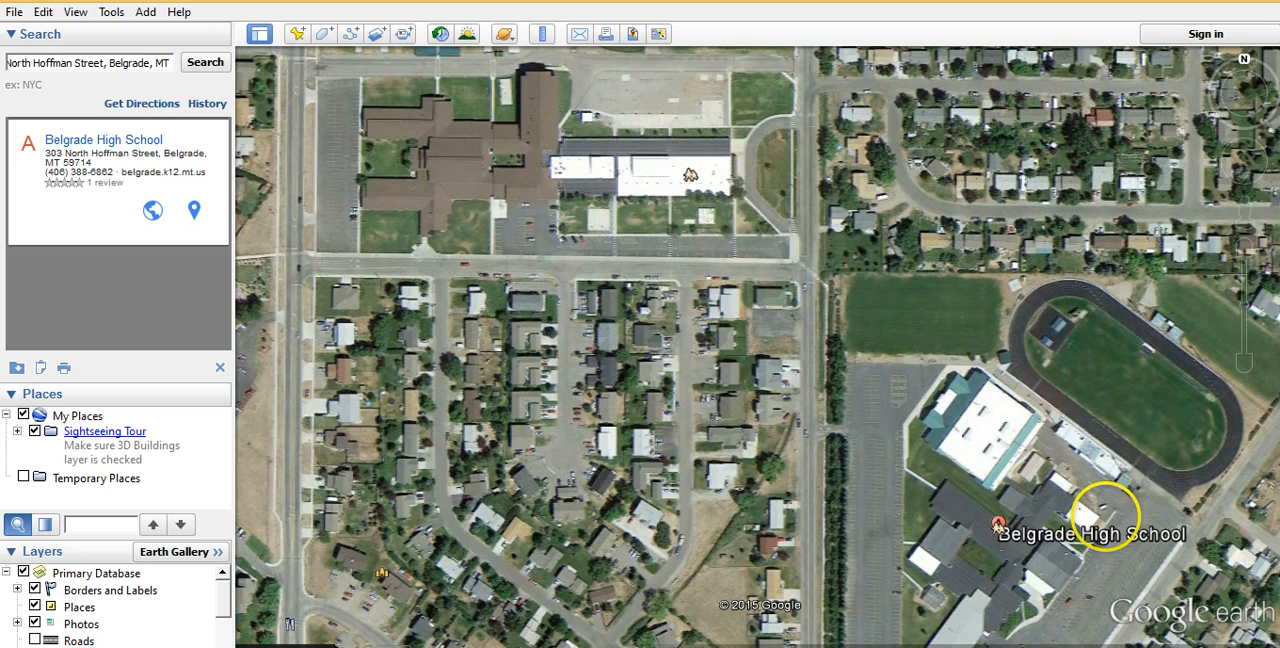
left_click_drag(1105, 515, 885, 305)
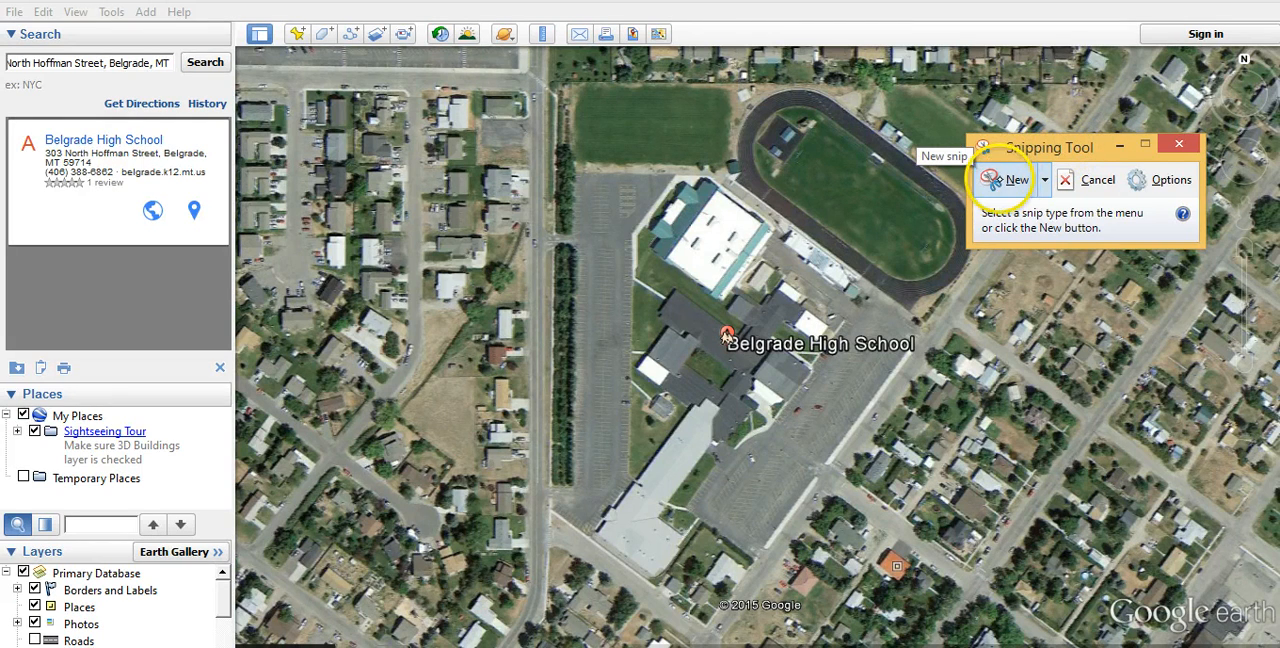
left_click(990, 179)
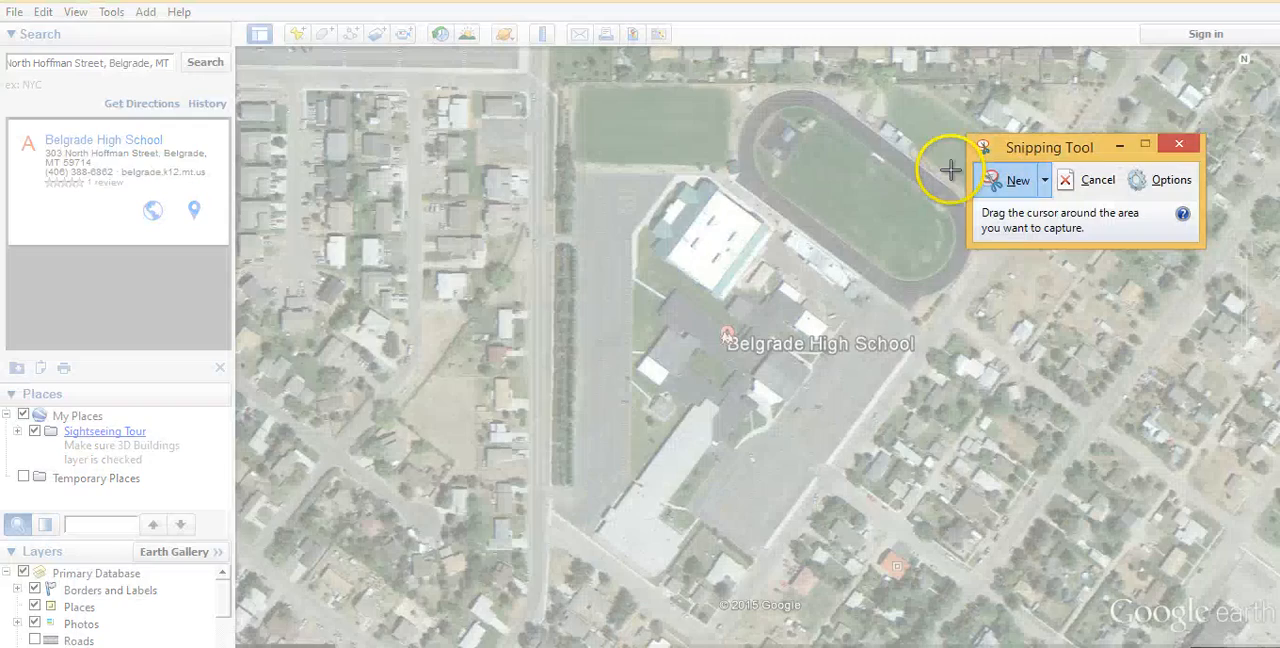
left_click_drag(236, 48, 1199, 585)
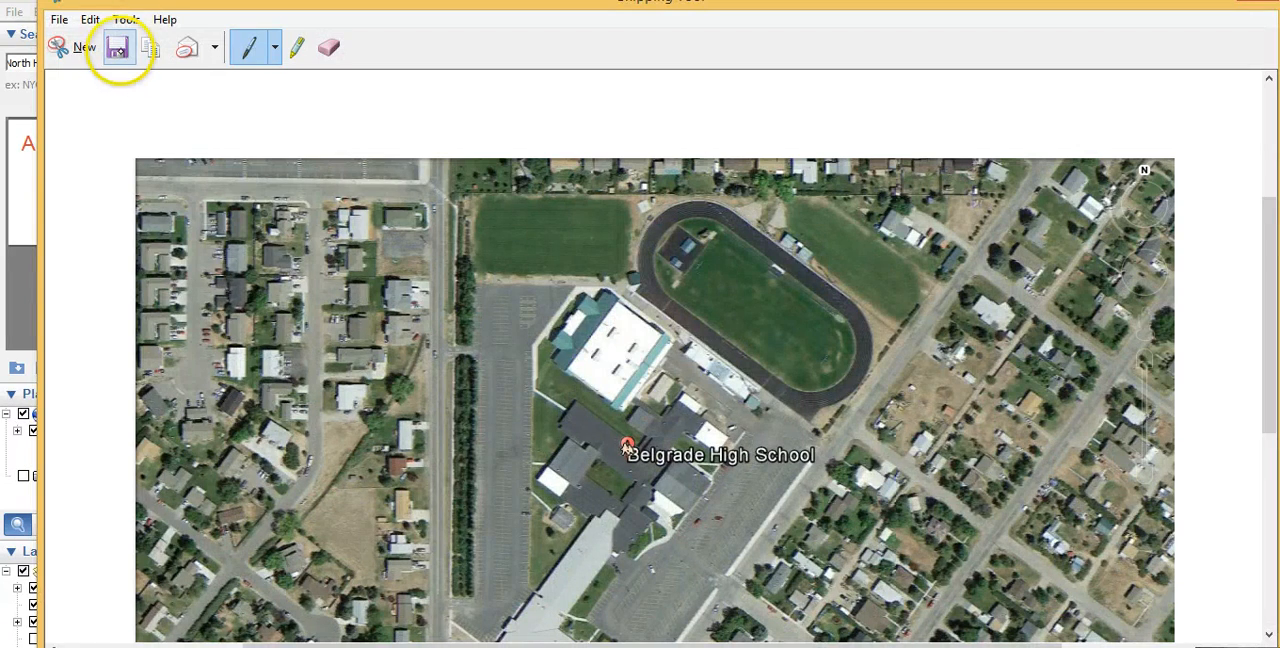
Save the snip as a PNG named belgrade in the desktop folder Videos for MDPLN and close Snipping Tool
left_click(117, 47)
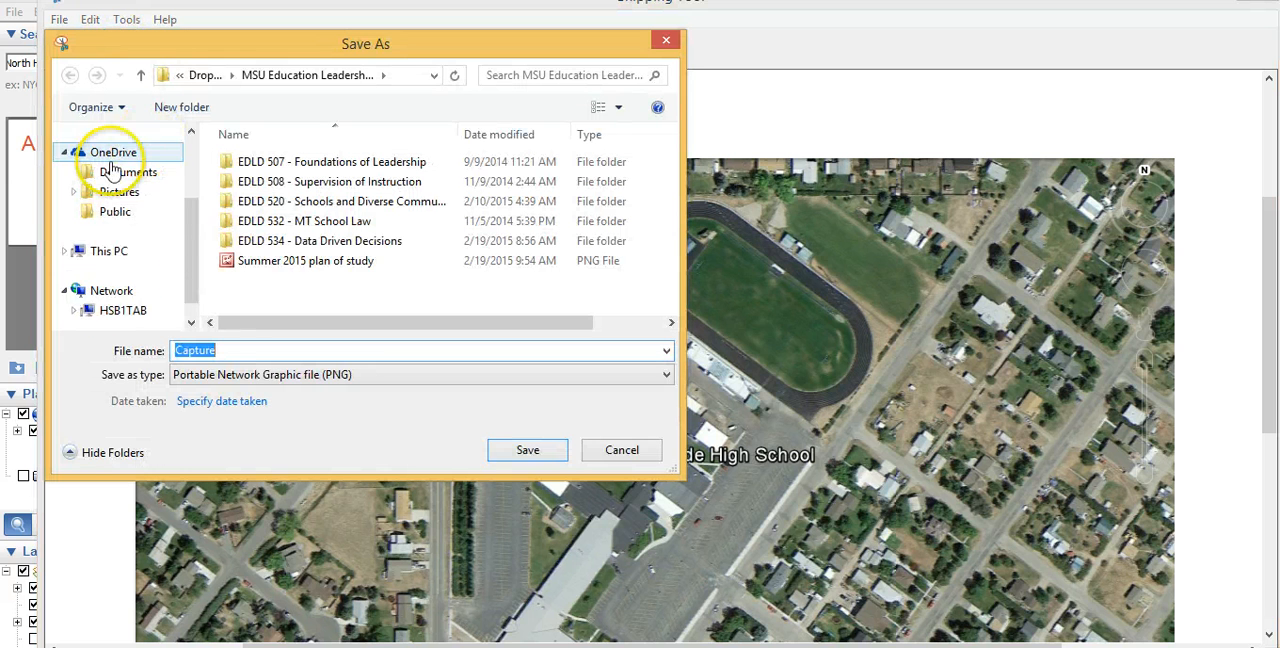
left_click(150, 160)
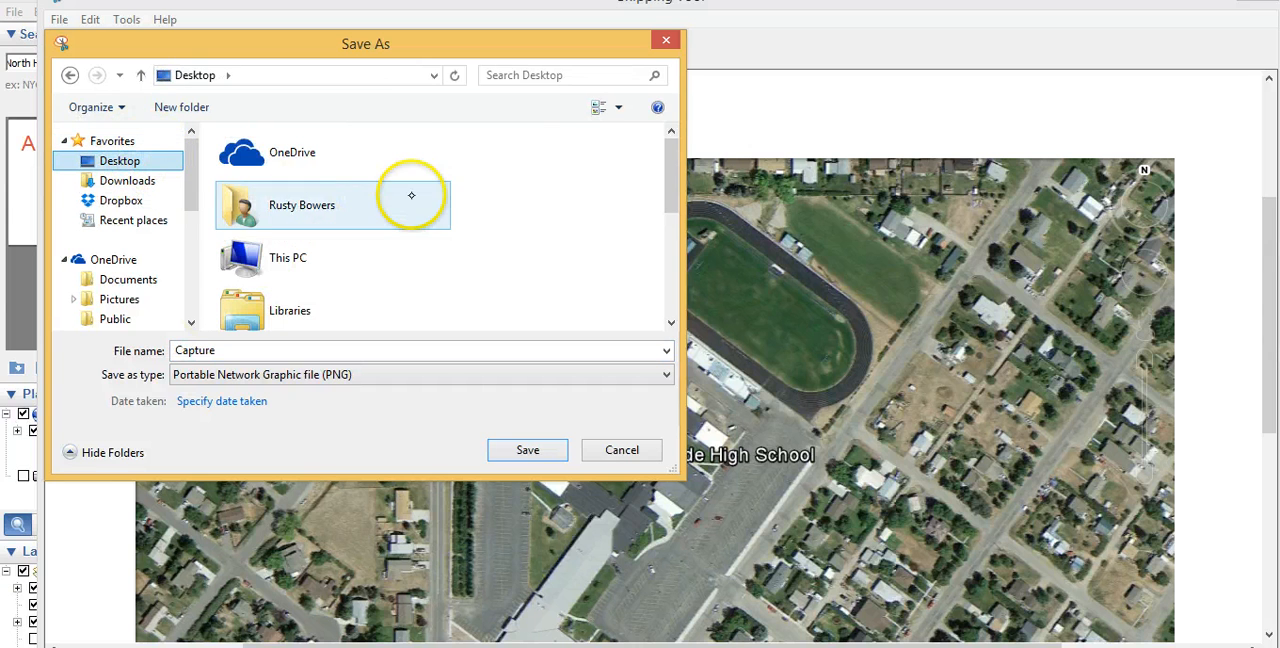
left_click_drag(669, 180, 669, 254)
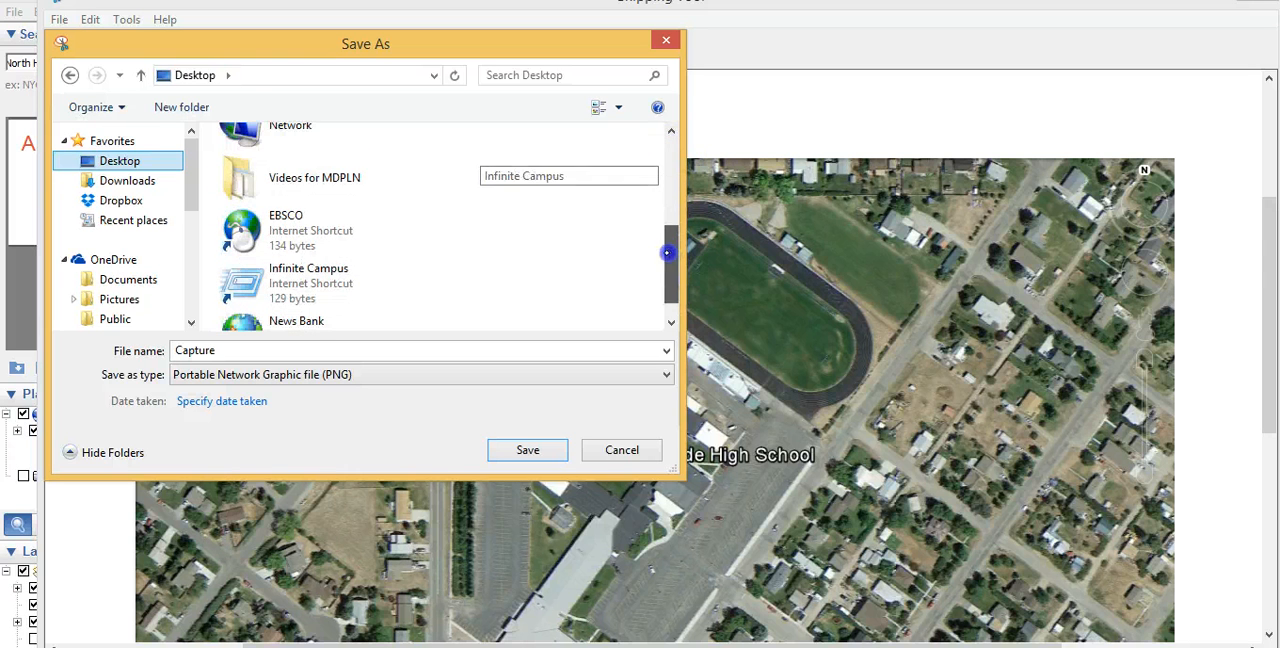
left_click(309, 180)
double_click(309, 180)
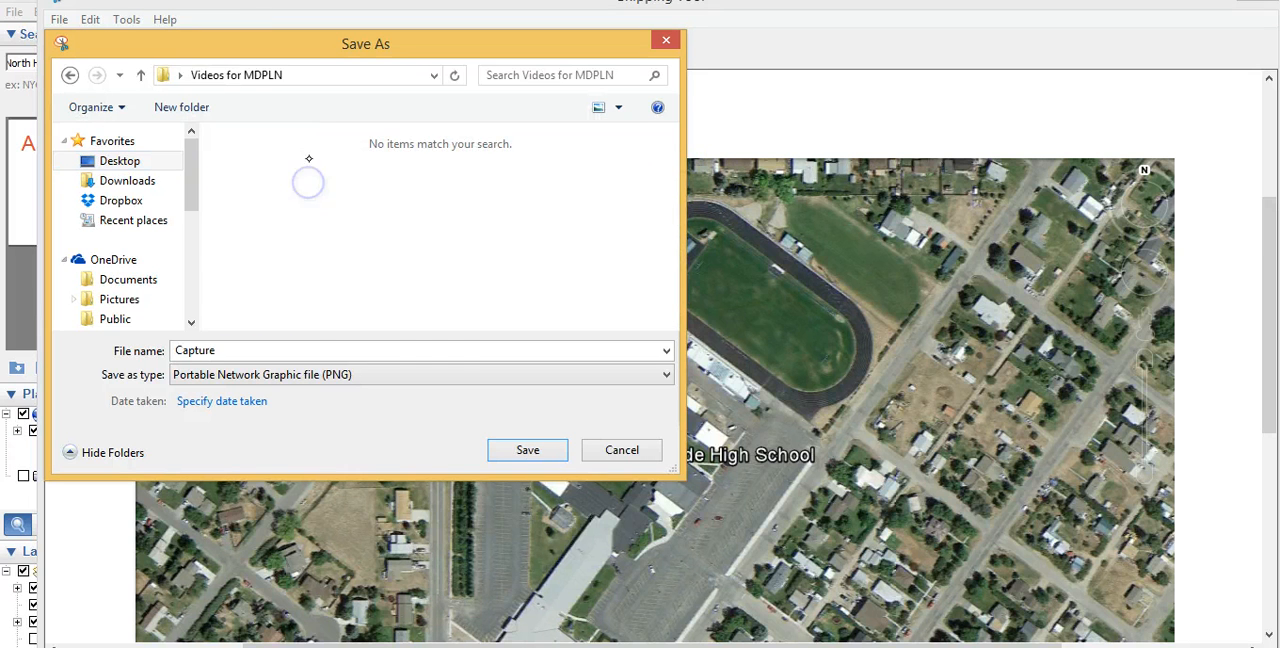
double_click(428, 352)
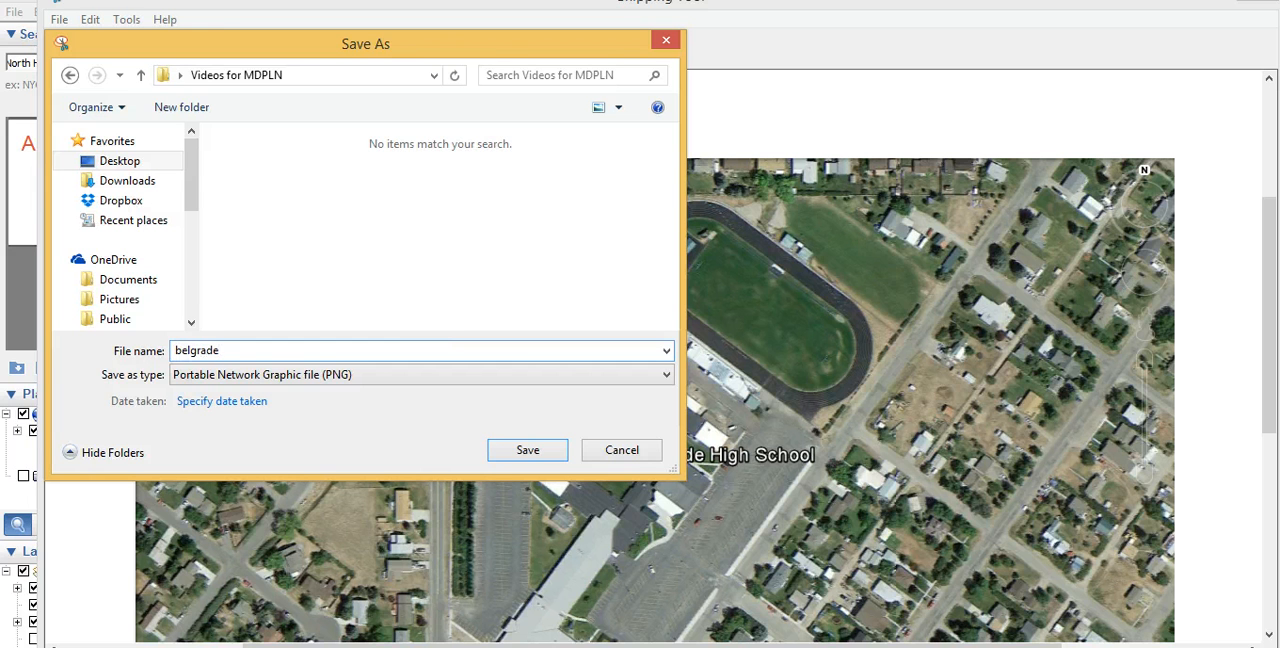
key("Return")
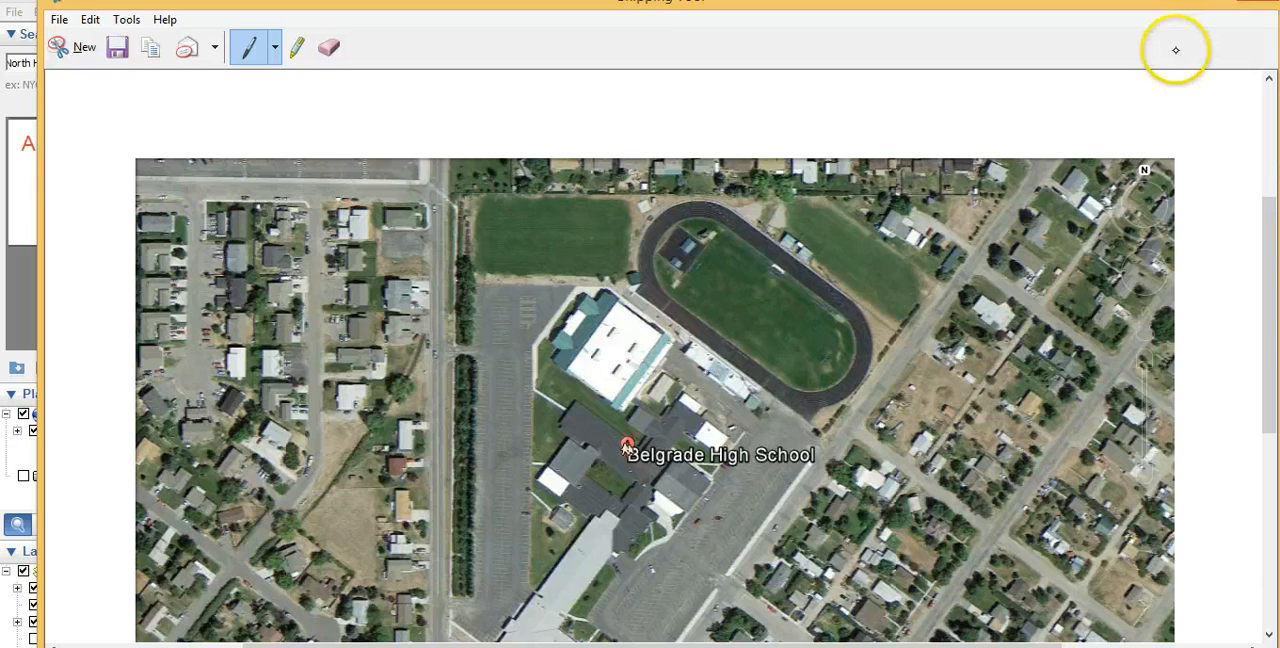
left_click(1257, 1)
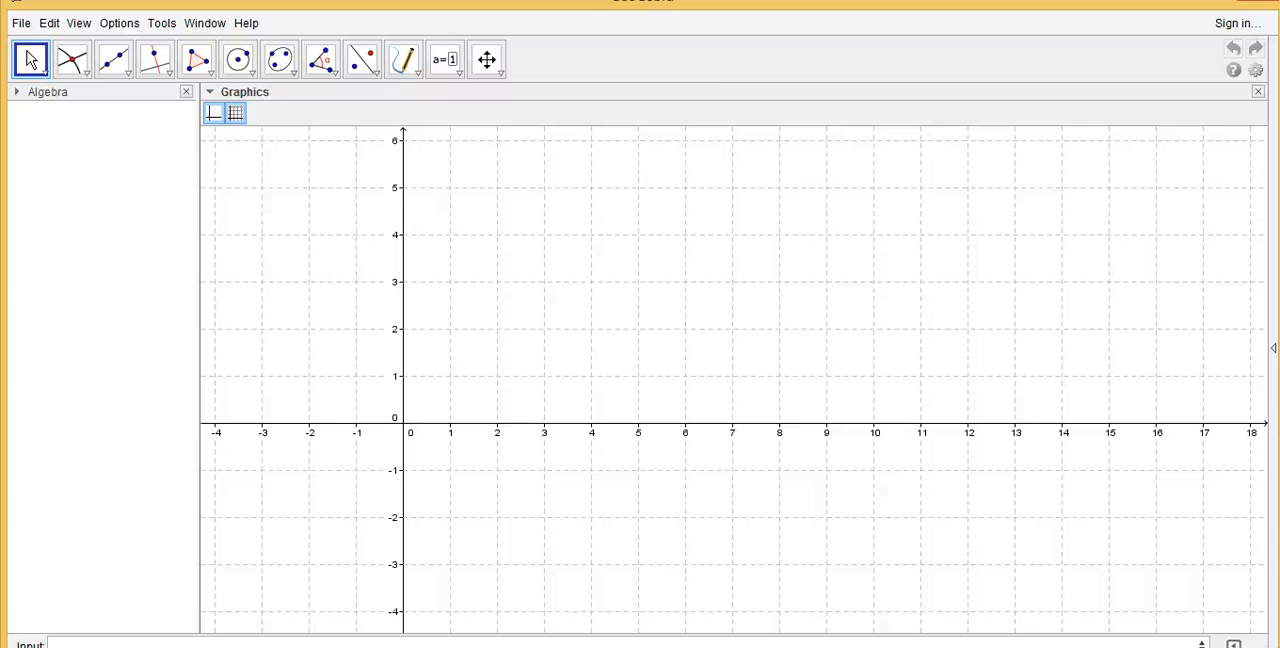
In GeoGebra, insert the belgrade image from the desktop folder Videos for MDPLN, placing it below and left of the origin
left_click(413, 70)
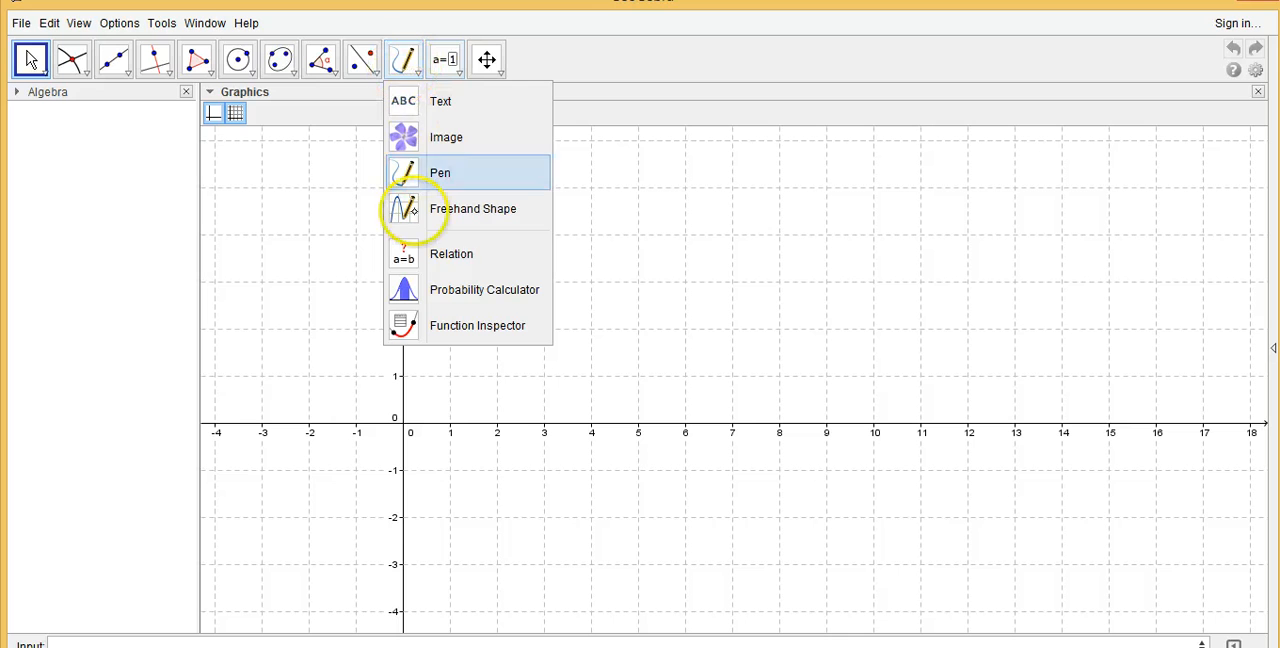
left_click(450, 137)
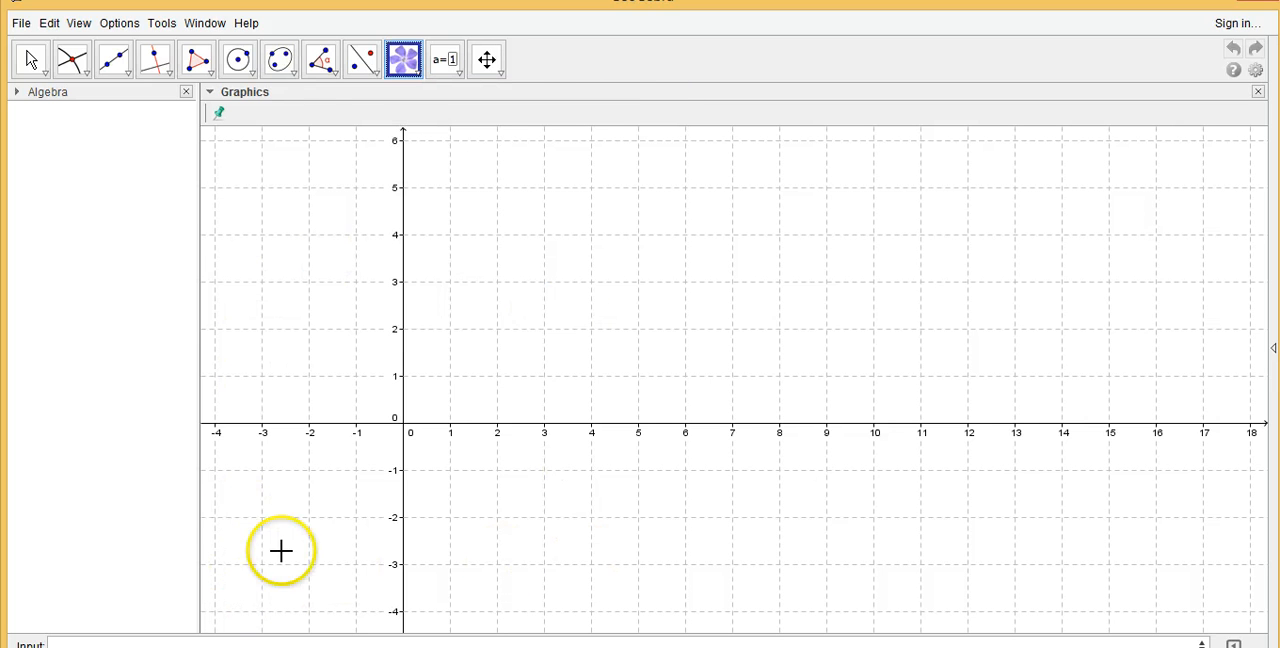
left_click(241, 602)
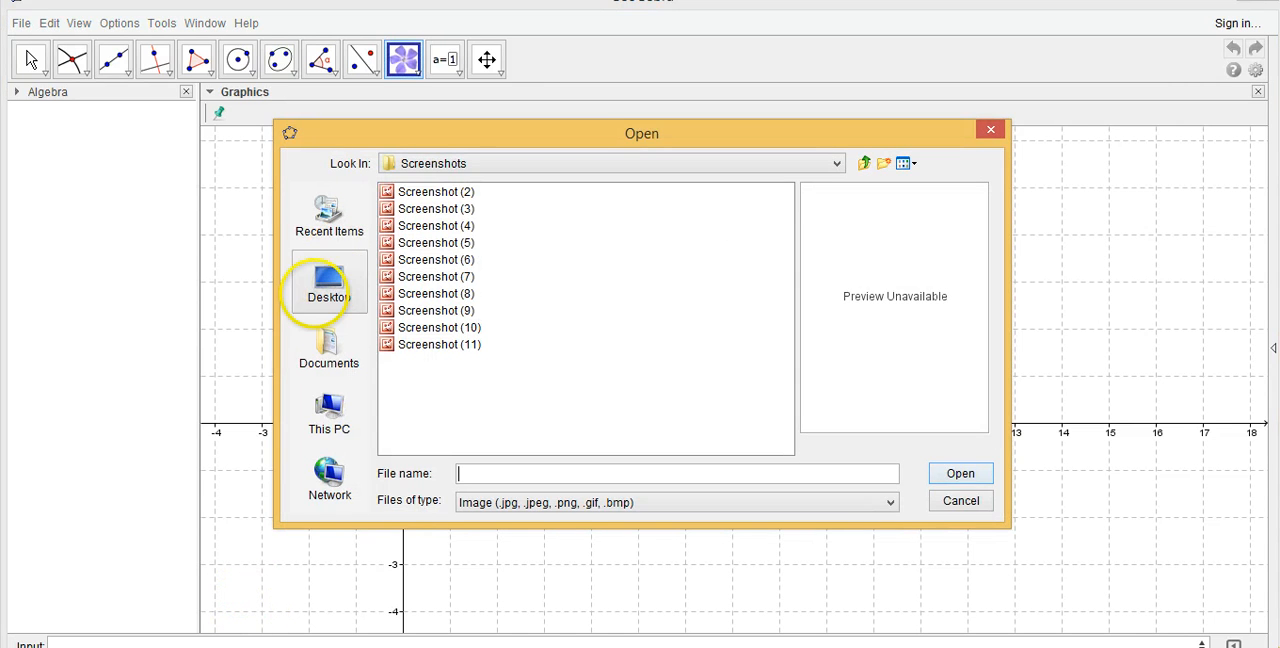
left_click(320, 285)
left_click(465, 277)
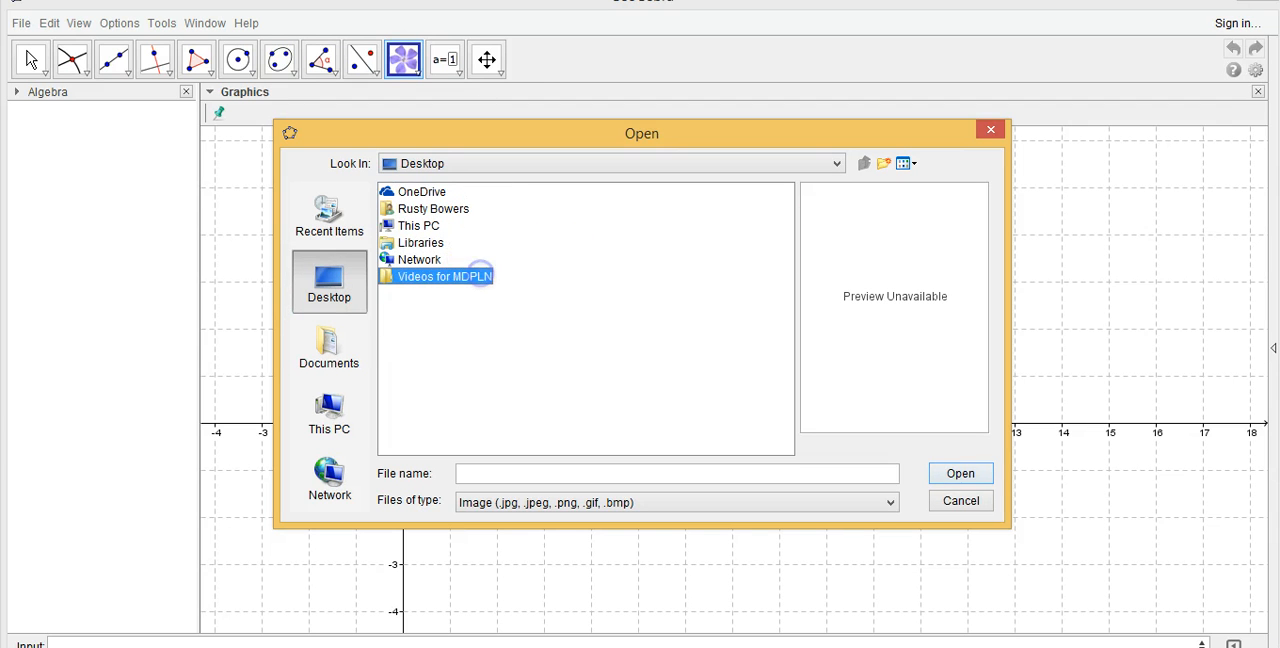
double_click(458, 277)
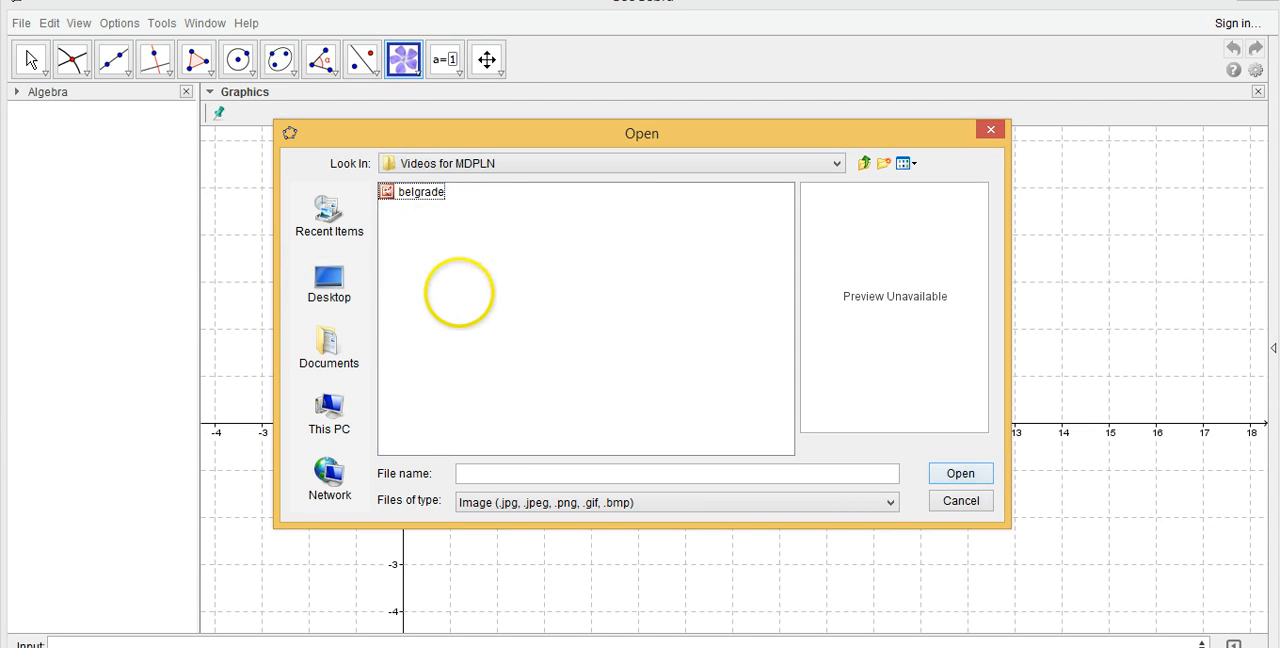
double_click(423, 193)
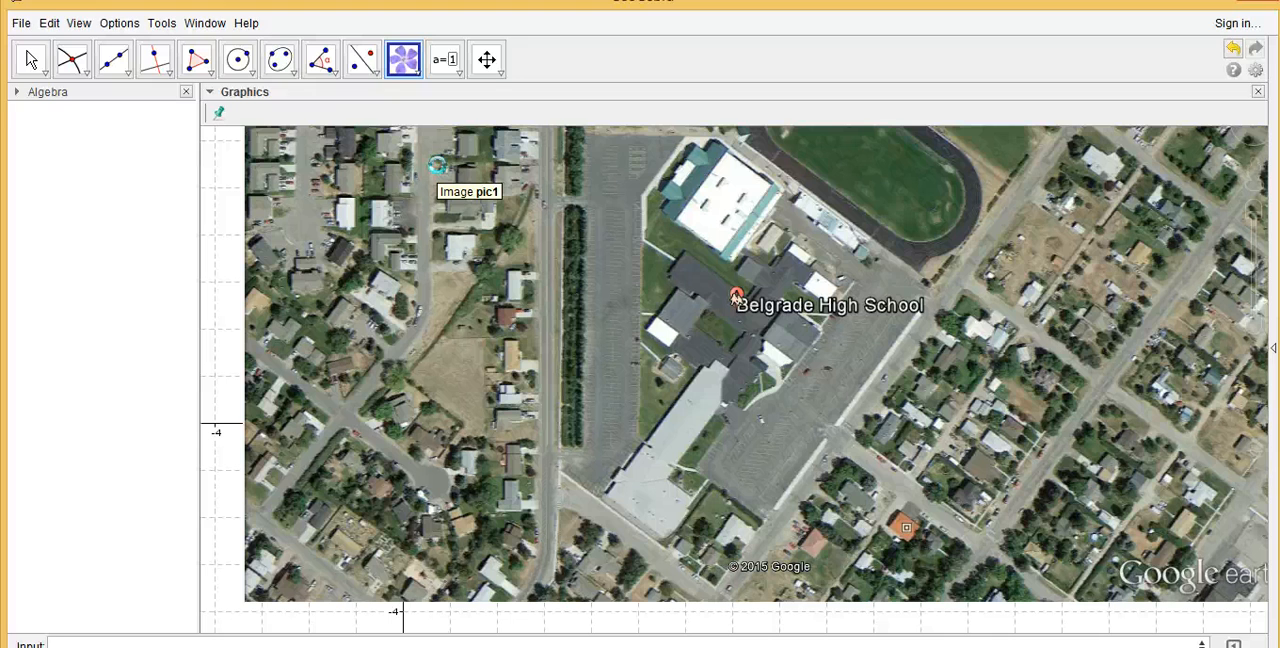
Move the map image up until its lower-left corner is at about (-3.7, -1.18), leaving empty grid beneath it
left_click(31, 59)
left_click_drag(594, 486, 780, 429)
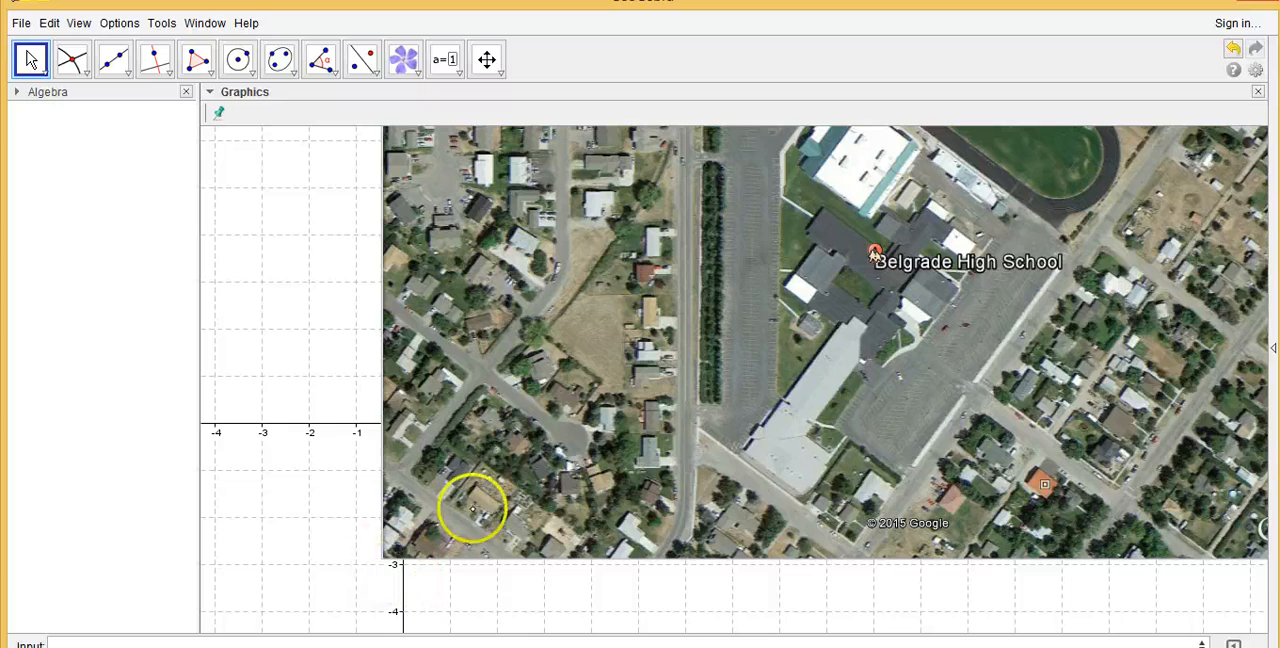
left_click_drag(561, 490, 386, 549)
mouse_move(726, 403)
left_mouse_down()
mouse_move(563, 522)
mouse_move(650, 442)
mouse_move(735, 400)
left_mouse_up()
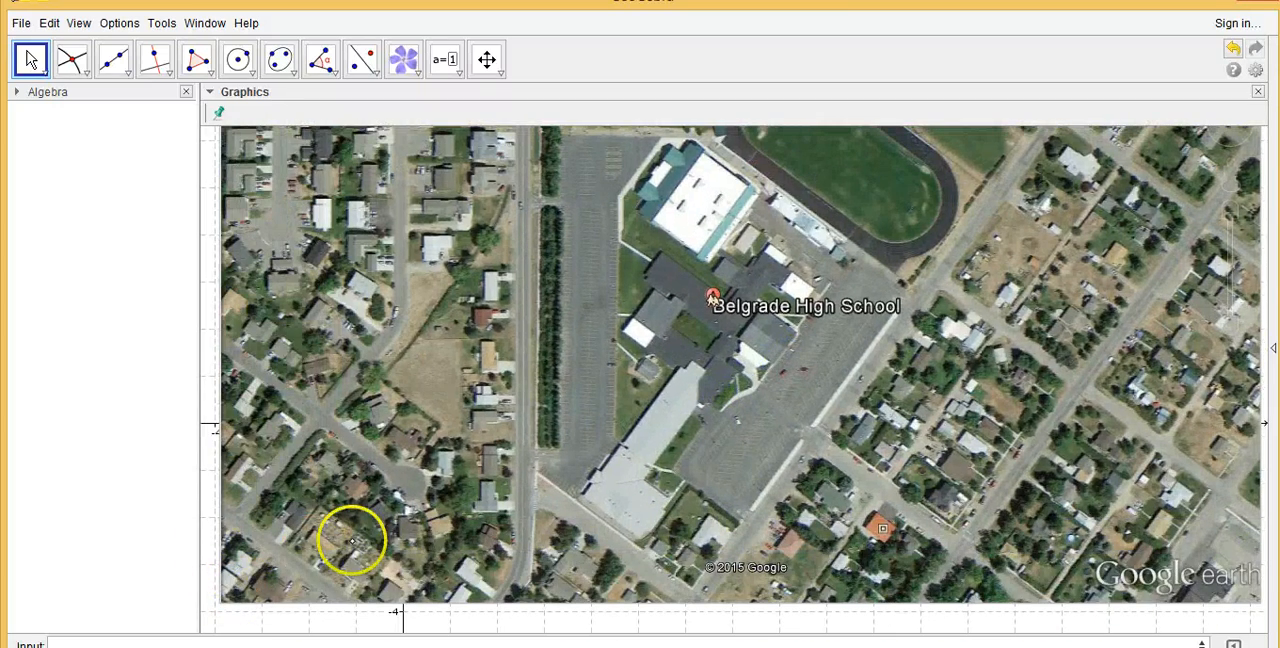
left_click_drag(883, 443, 806, 330)
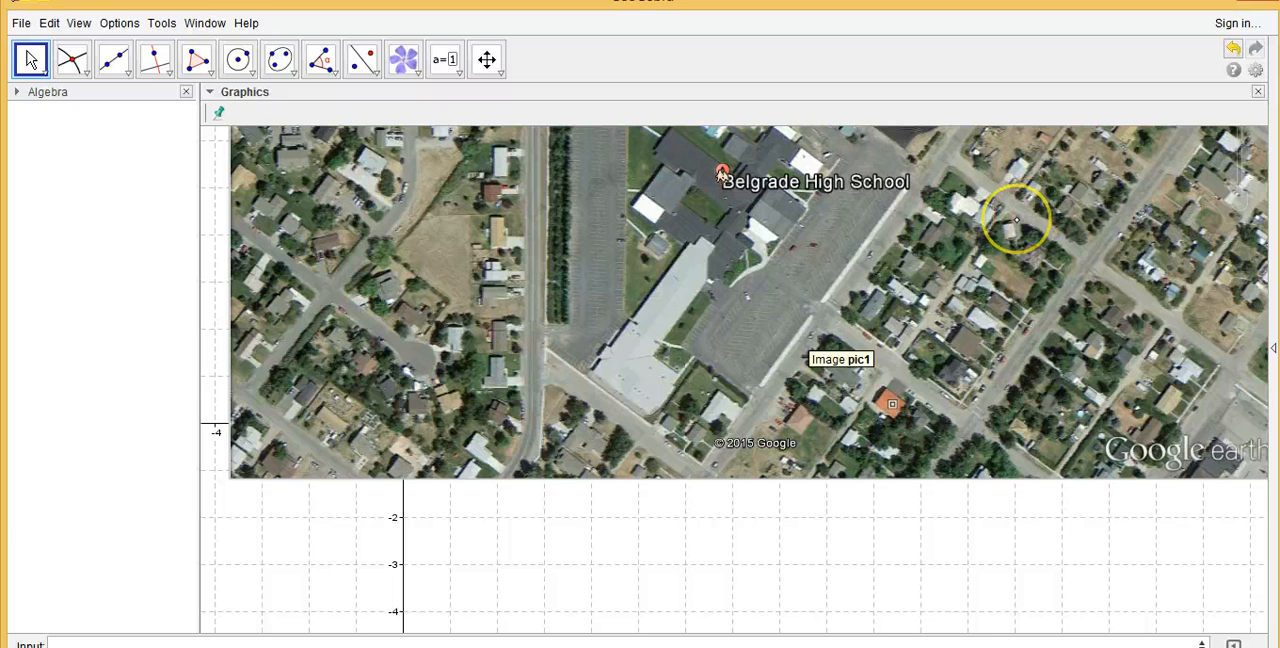
Place two points on the empty grid below the image, at (1, -3) and about (6.68, -2.94)
left_click(72, 60)
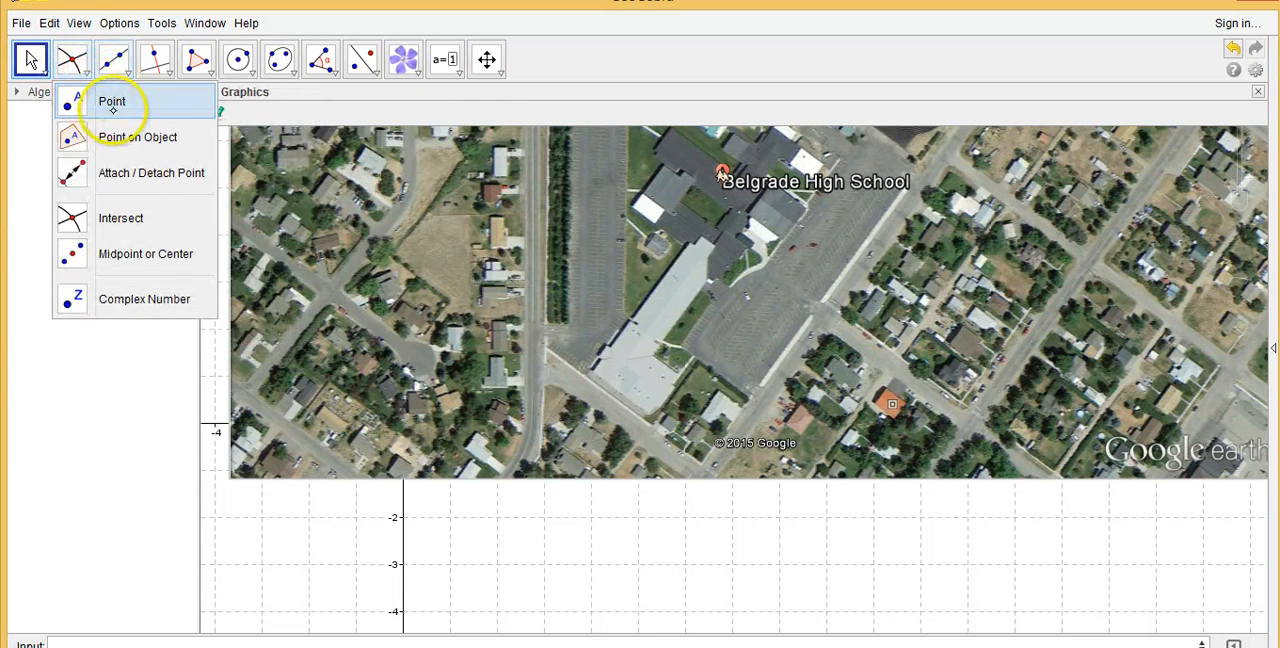
left_click(108, 101)
left_click(450, 564)
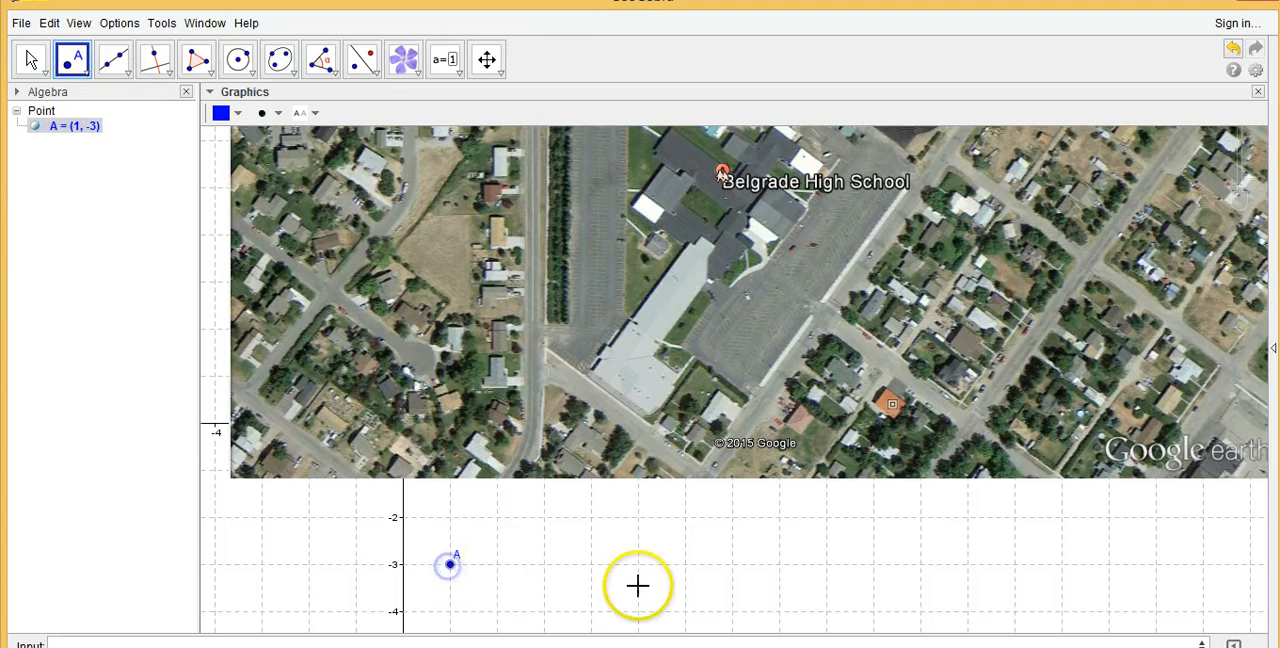
left_click(717, 561)
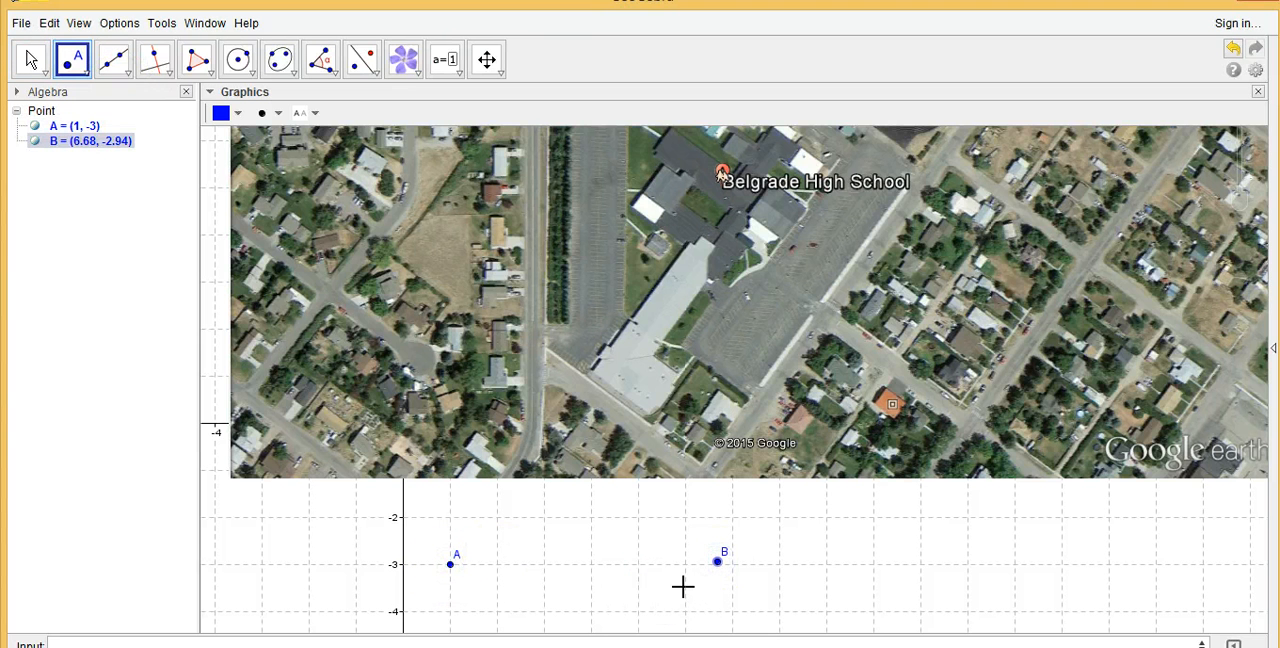
Open the map image's position properties and set its Corner 1 to point A
left_click(30, 58)
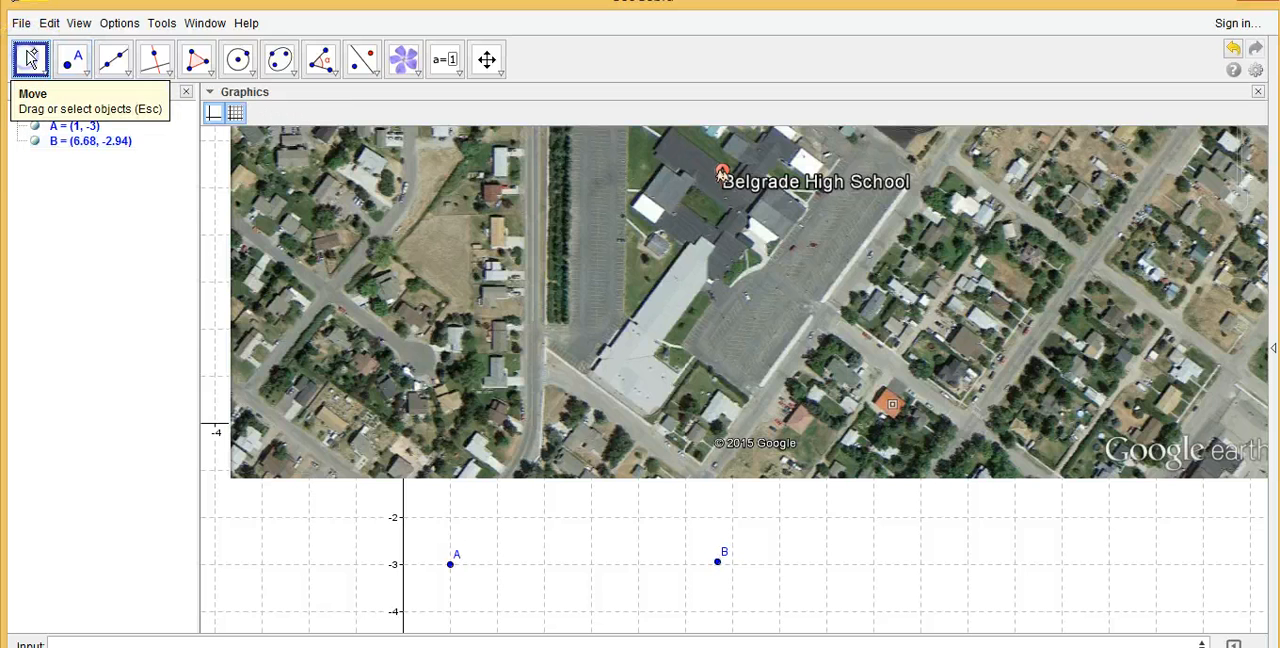
left_click(30, 58)
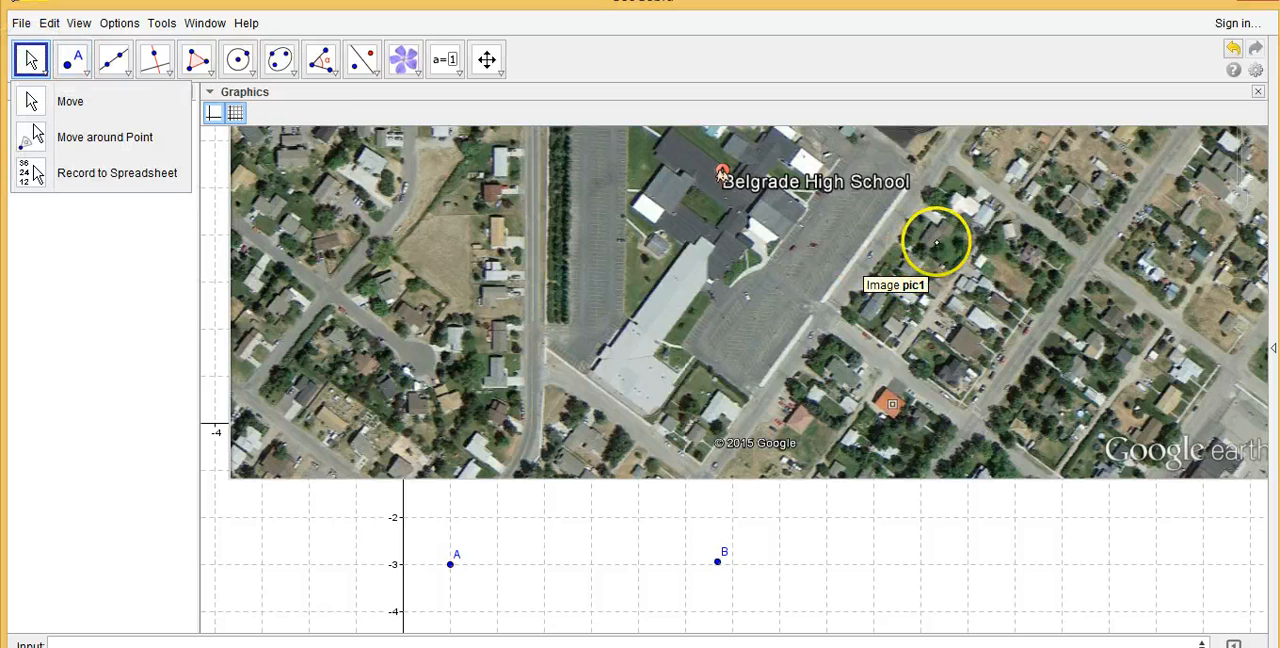
right_click(930, 248)
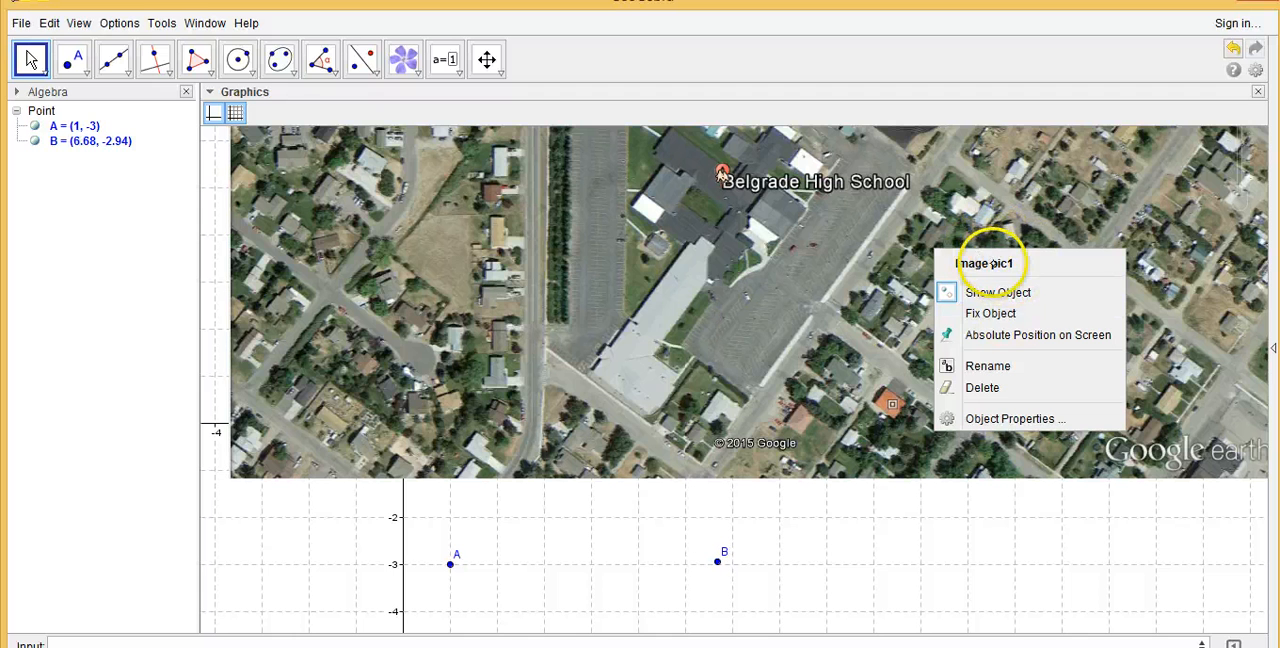
left_click(1002, 419)
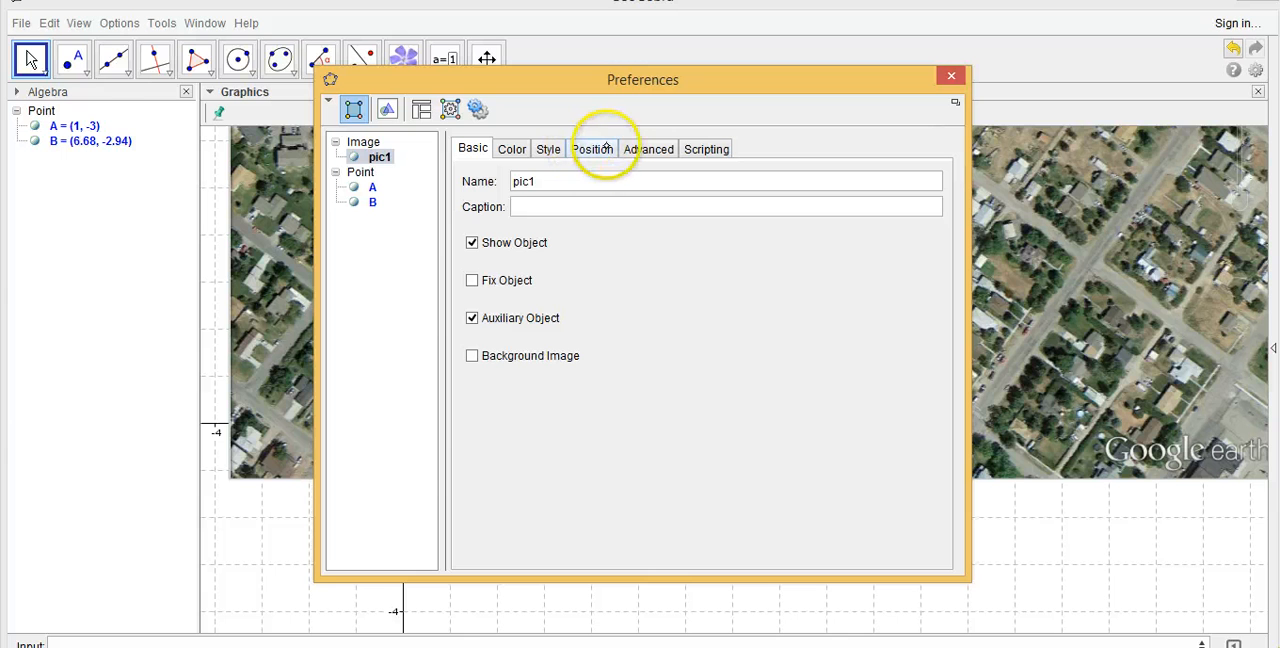
left_click(603, 148)
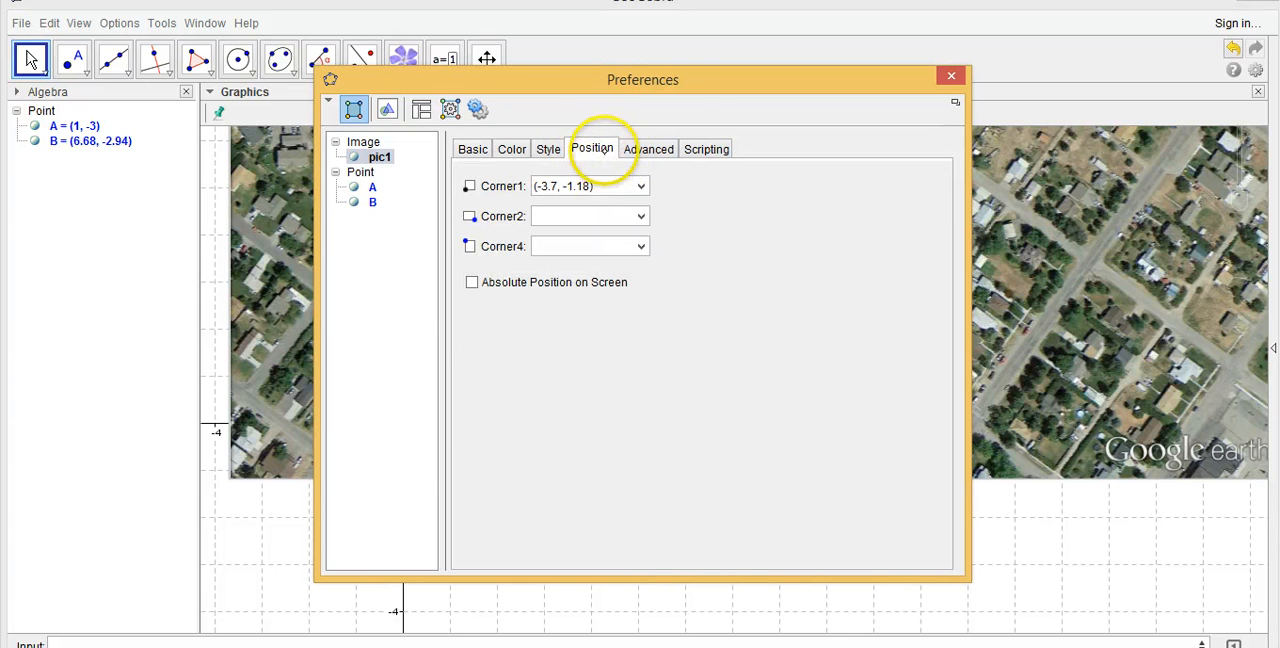
left_click_drag(663, 80, 903, 12)
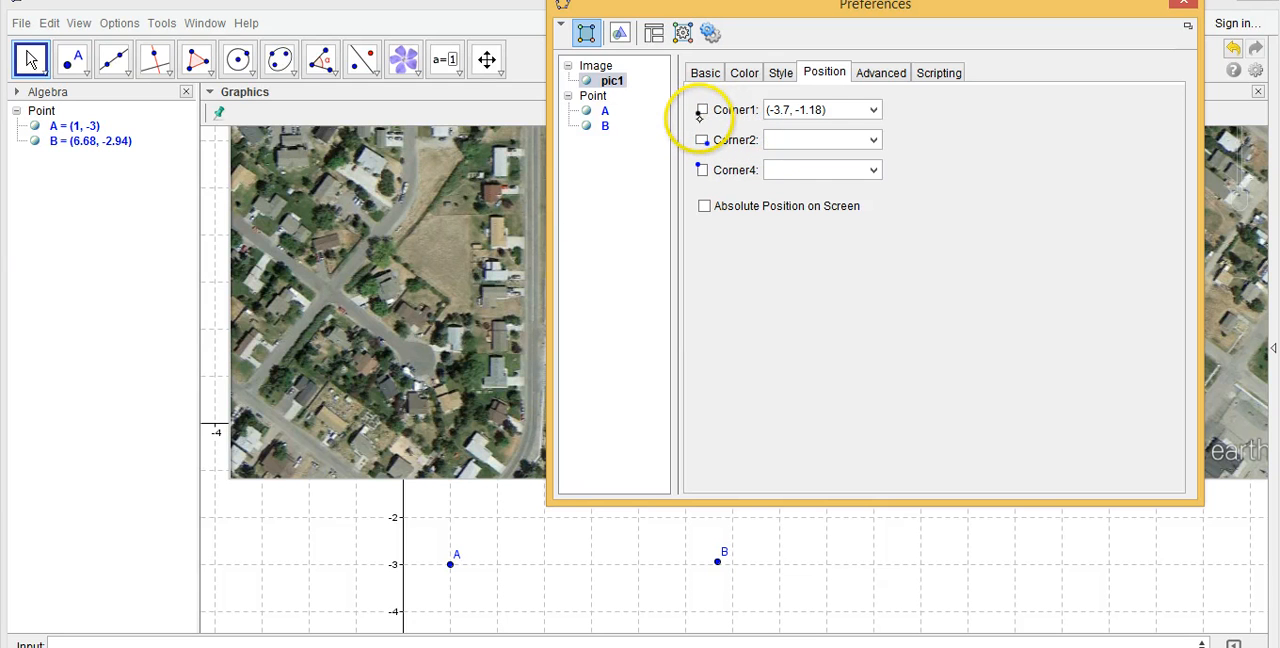
left_click(873, 109)
left_click_drag(857, 108, 736, 100)
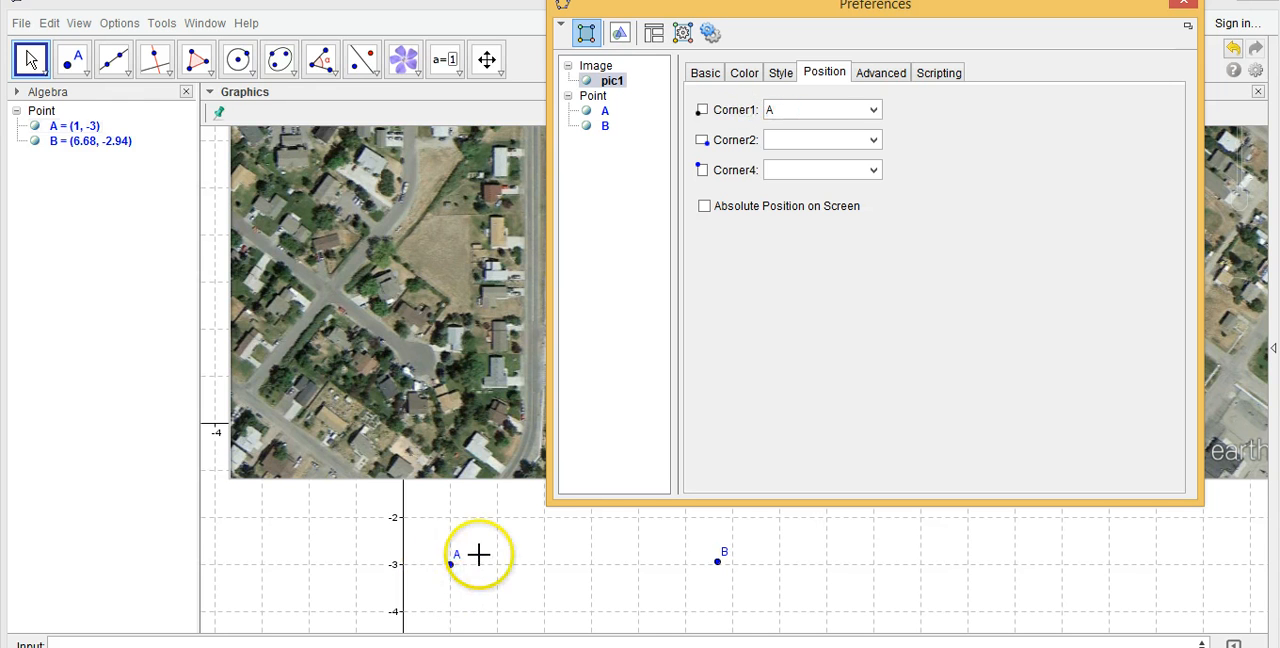
key("Return")
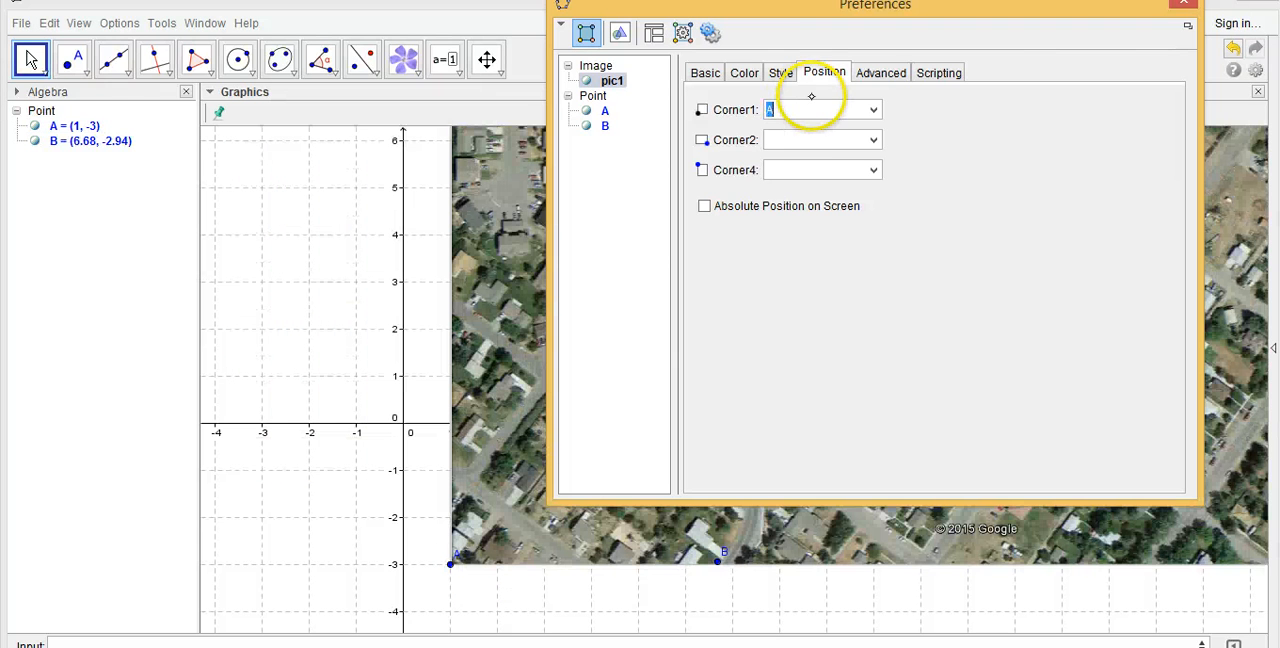
Set the image's Corner 2 to point B and close the preferences
left_click(810, 140)
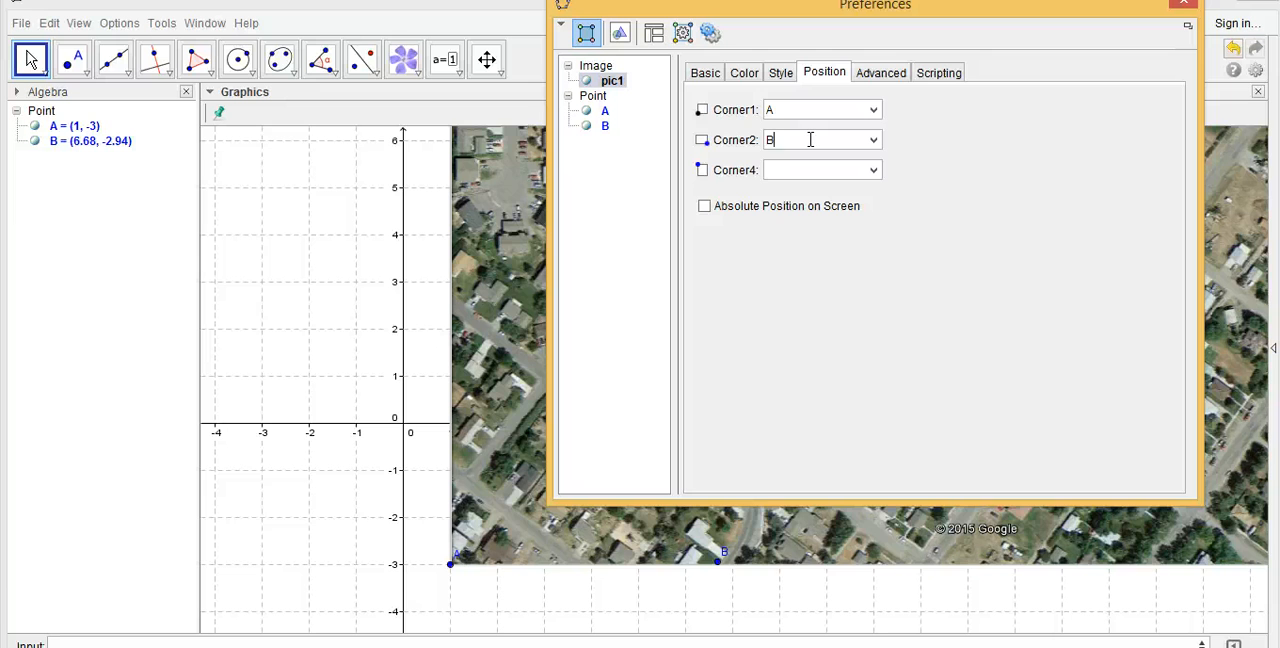
key("Return")
left_click(1185, 6)
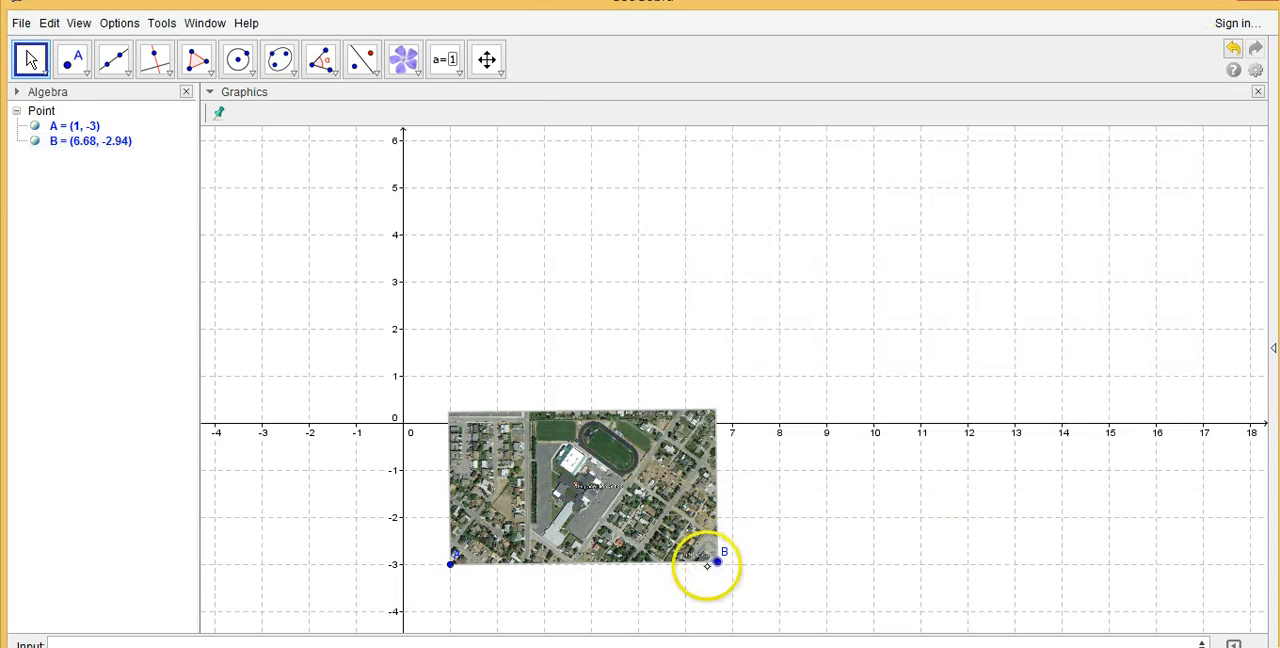
Enlarge the image by moving point B outward, then shift it until A is about (-3.72, -2.44) and B about (11.46, -2.2)
left_click_drag(717, 560, 1168, 561)
left_click_drag(937, 423, 557, 428)
left_click(680, 423)
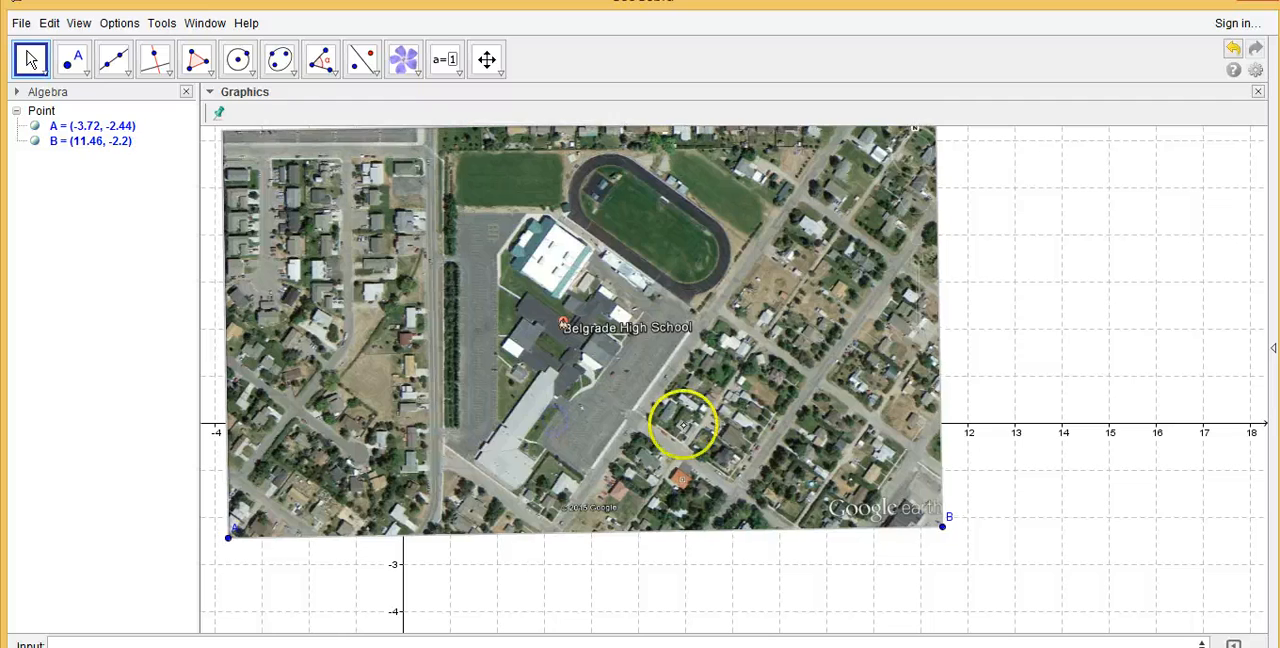
Enlarge the map image and reposition it so corner A is about (-2.2, -3.86) and corner B about (15.32, -3.78)
left_click_drag(946, 526, 1054, 534)
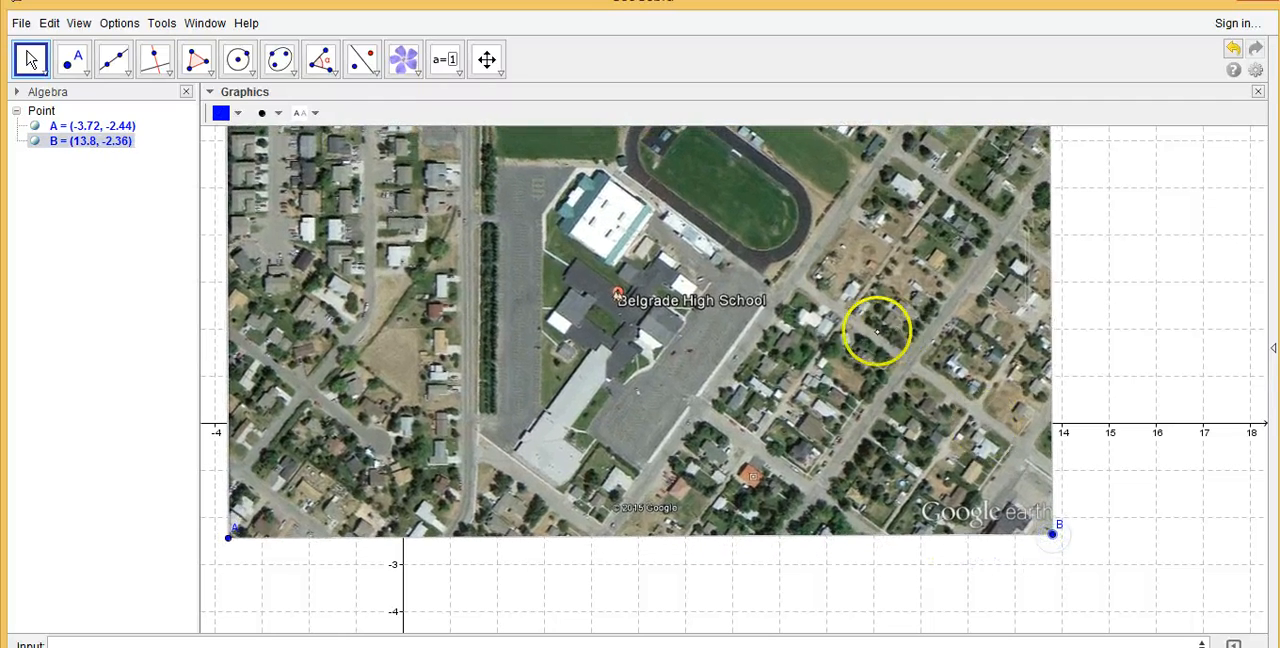
left_click_drag(877, 334, 939, 383)
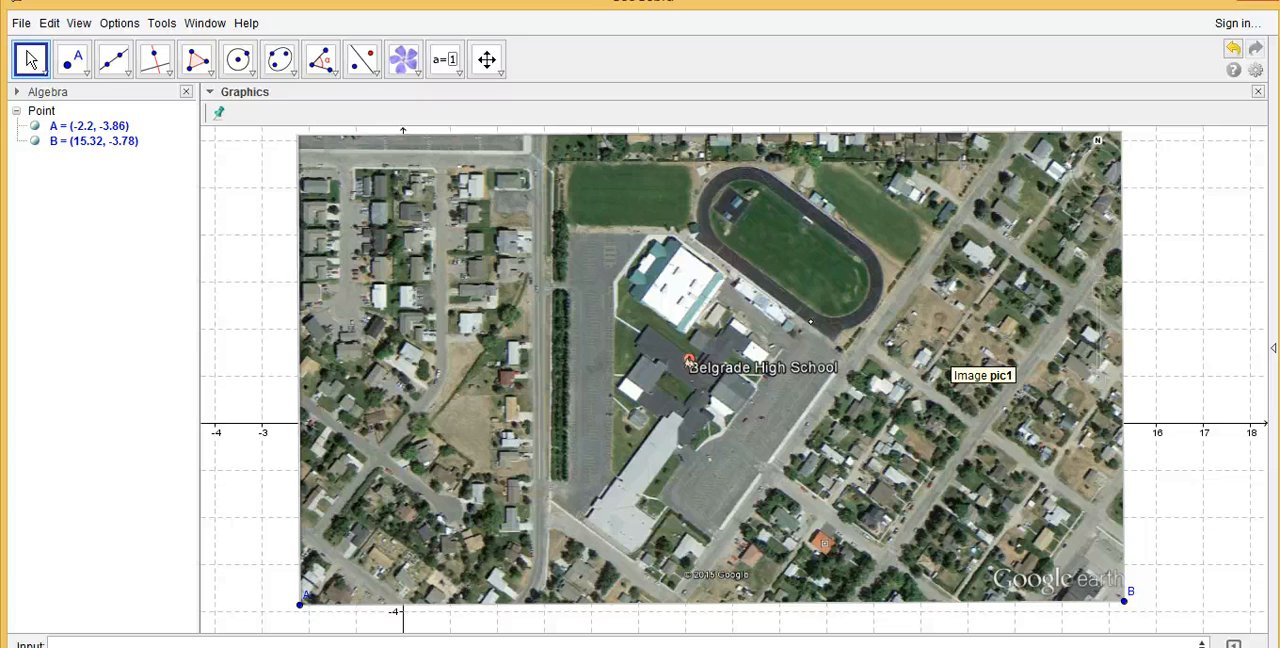
Draw a thick solid yellow segment along the football field from about (9.46, 2.86) to (7.32, 4.34)
left_click(122, 64)
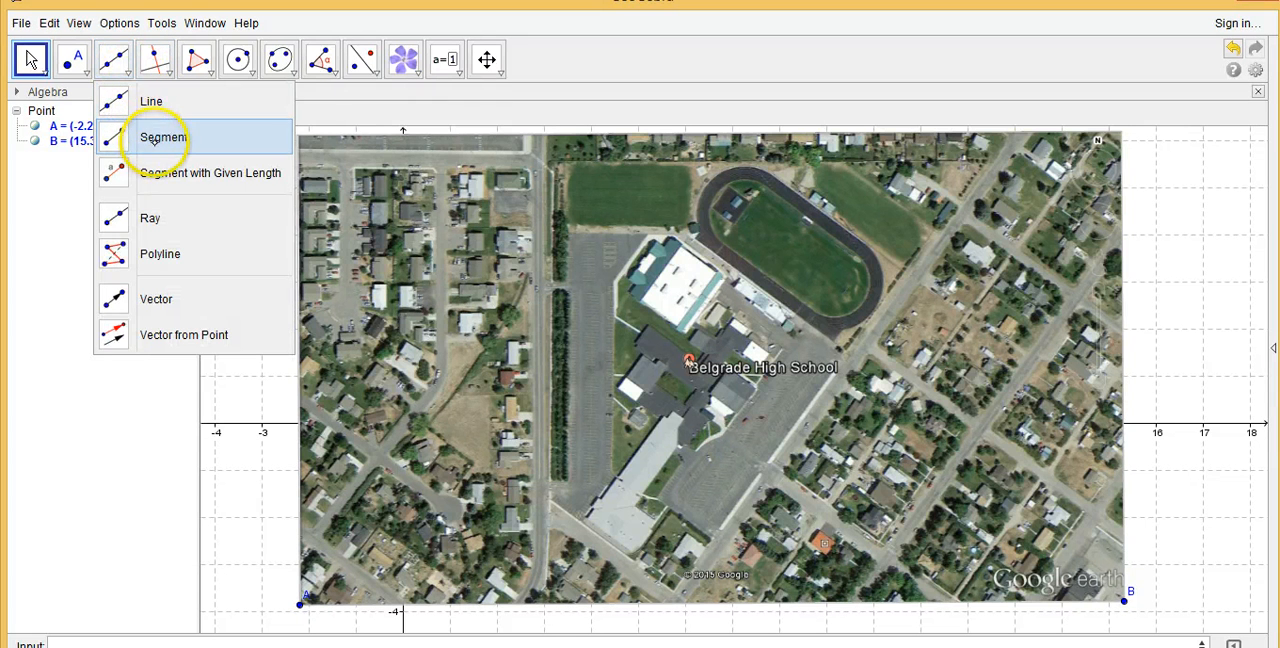
left_click(150, 137)
left_click(224, 112)
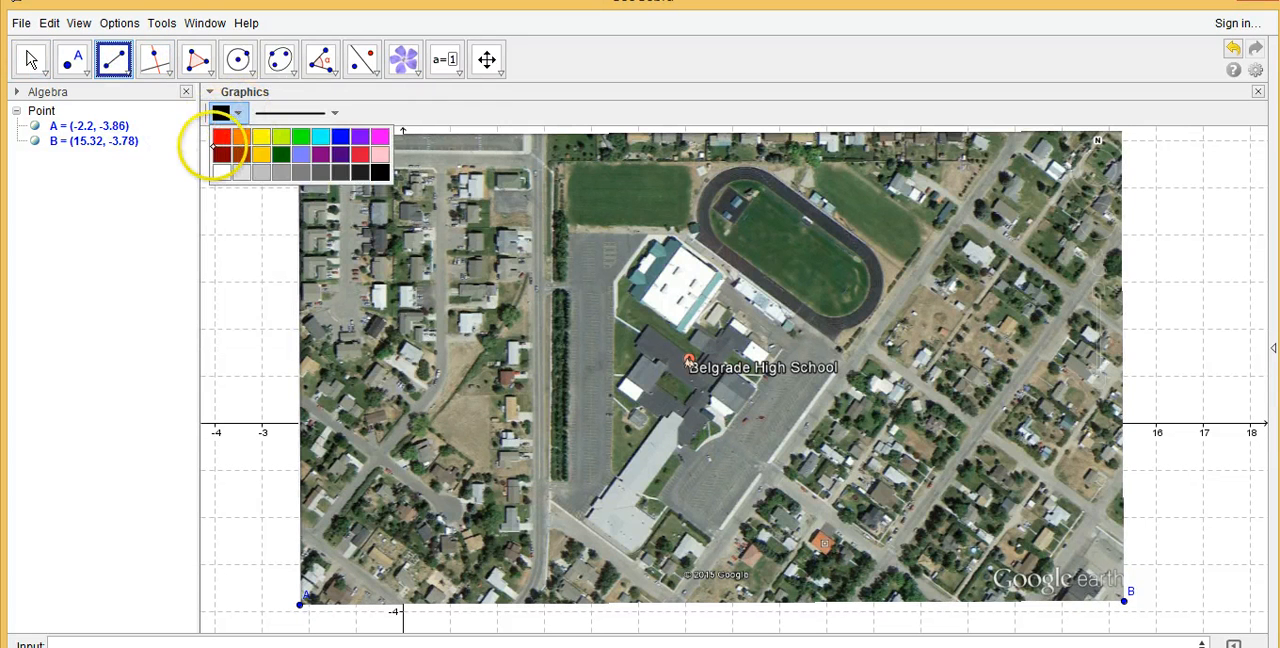
left_click(262, 136)
left_click(303, 113)
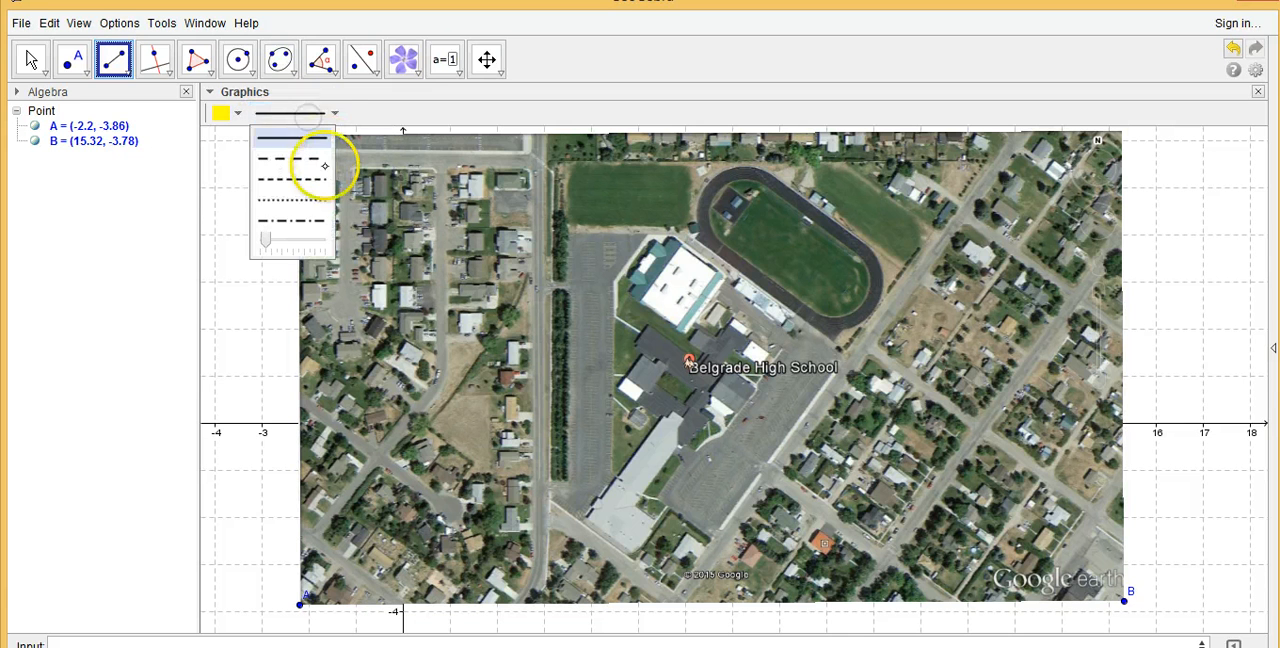
left_click(320, 238)
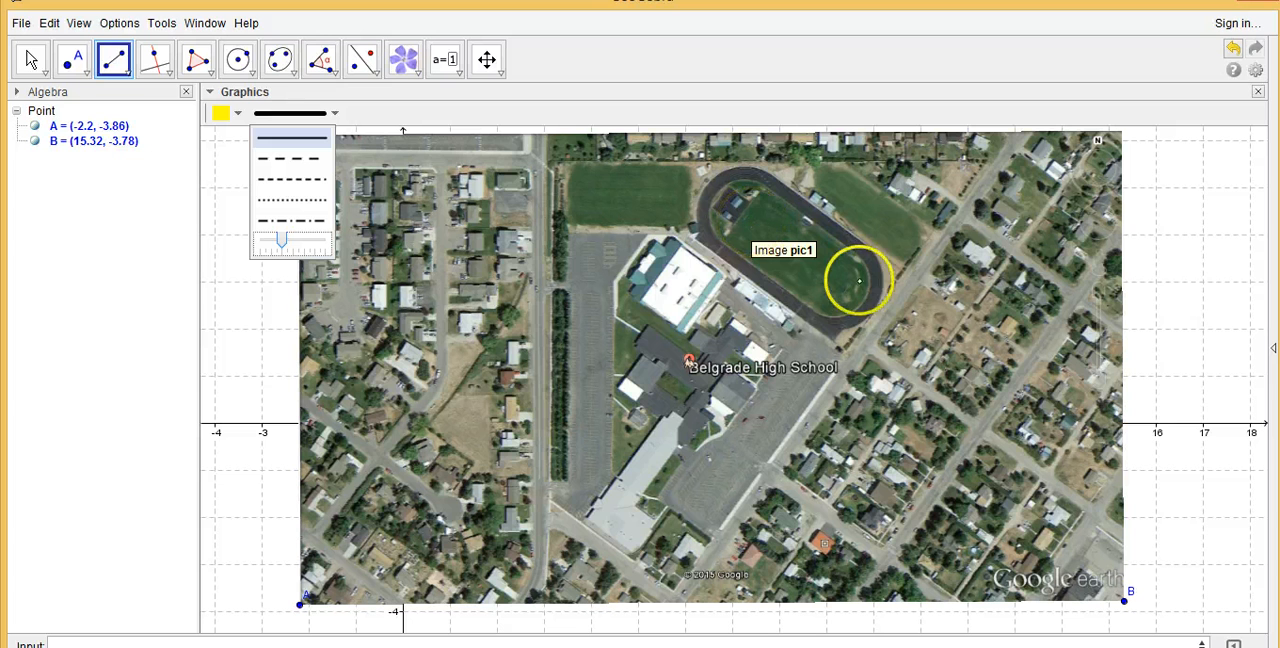
left_click(847, 287)
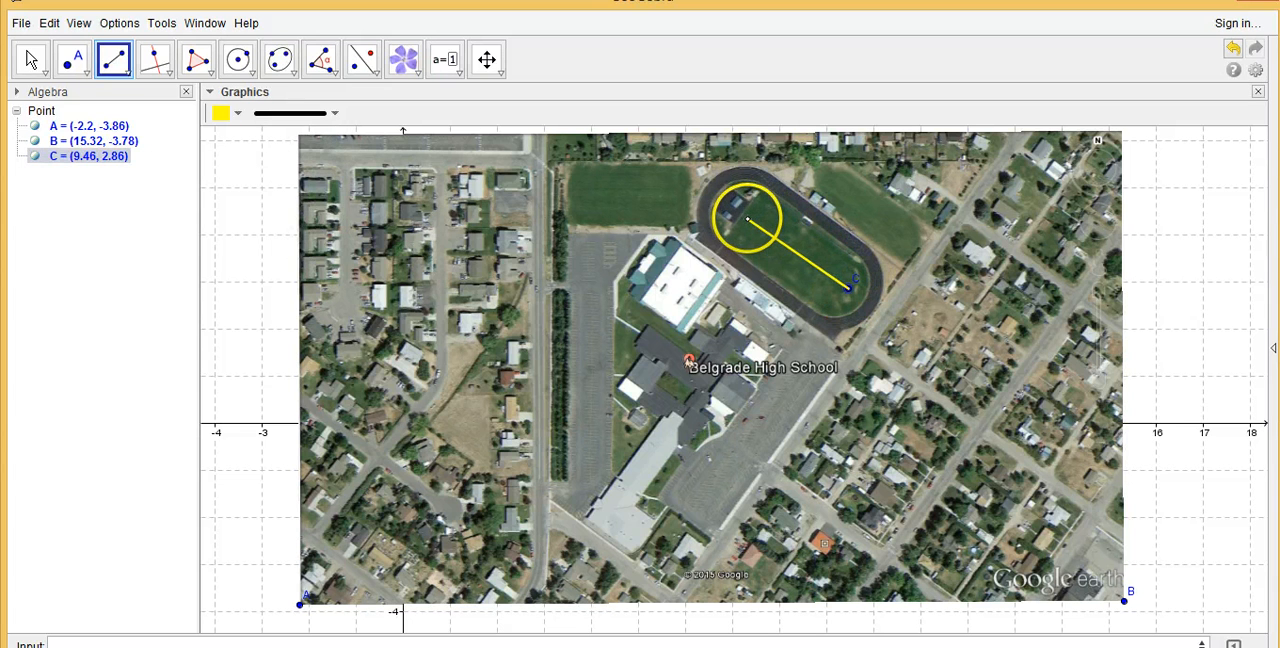
left_click(748, 218)
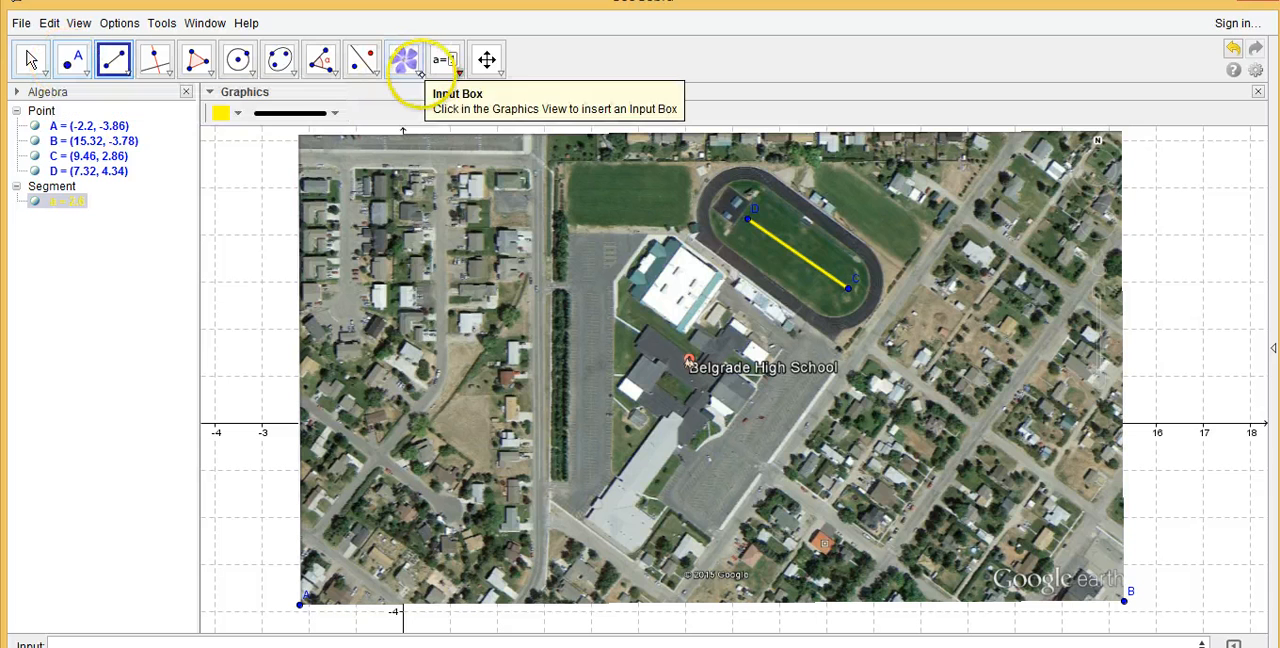
Handwrite the digits 2 and 6 with the Pen tool on the empty grid beside the map
left_click(446, 64)
left_click(403, 60)
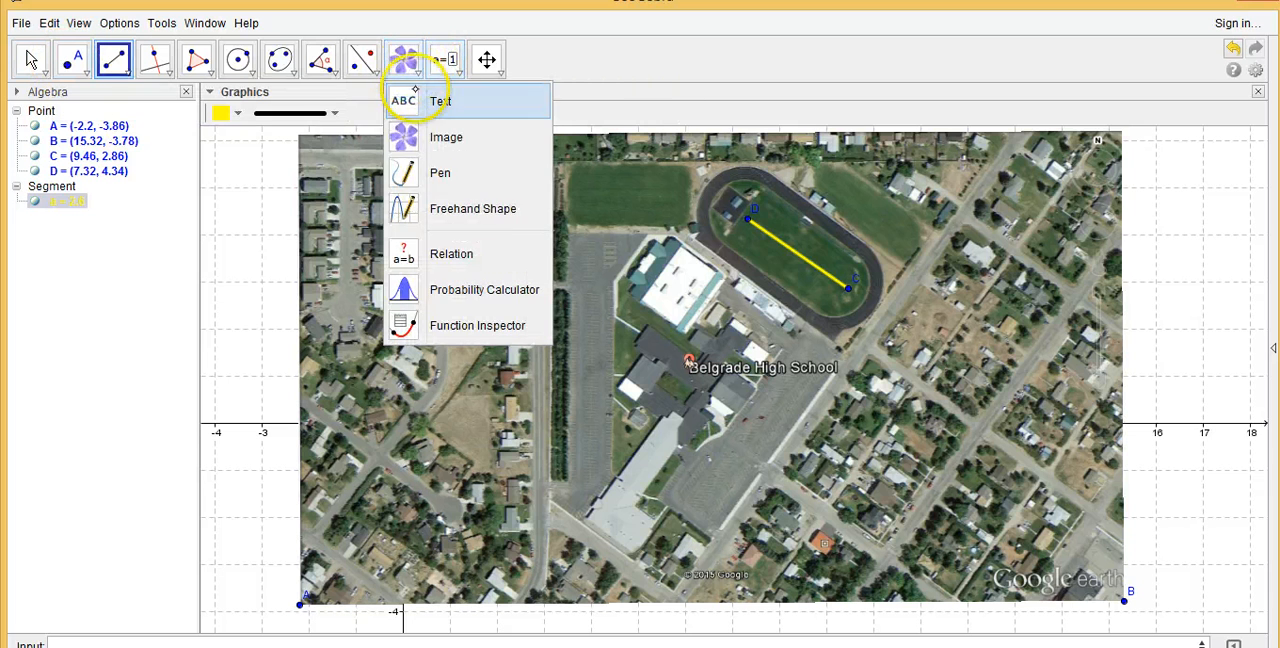
left_click(430, 171)
mouse_move(1134, 176)
left_mouse_down()
mouse_move(1131, 200)
mouse_move(1195, 193)
mouse_move(1155, 203)
left_mouse_up()
left_click(1176, 167)
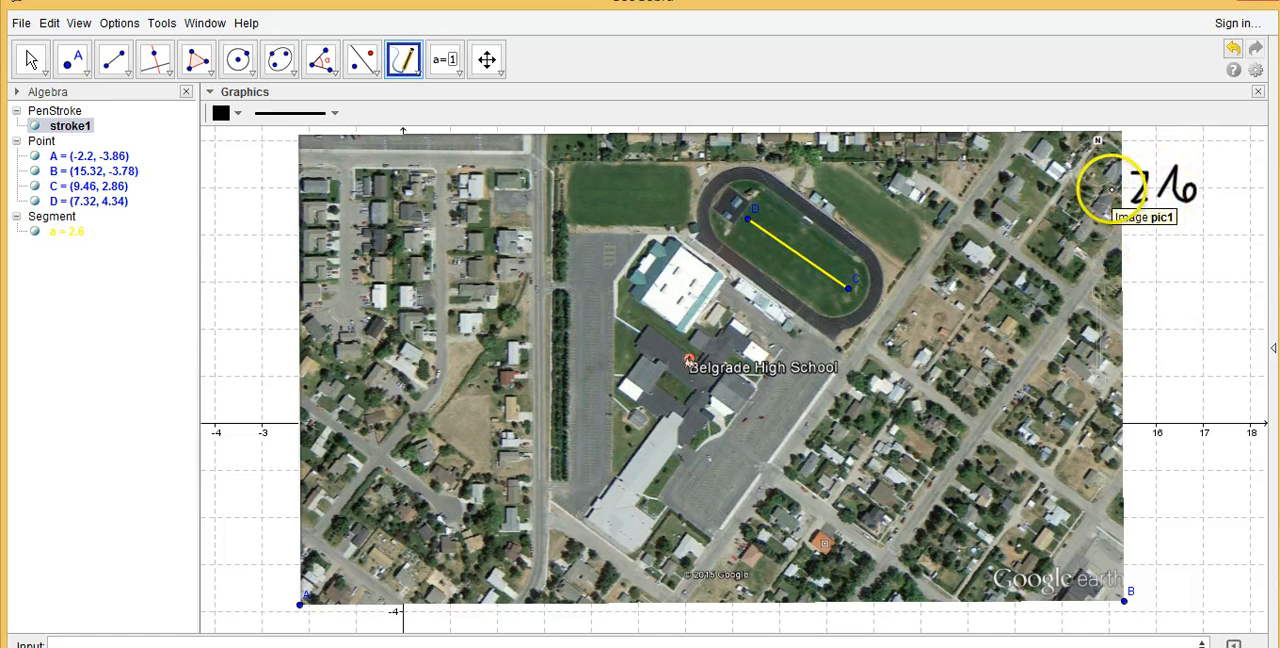
Undo the handwritten 6 and add a decimal point and a new 6 so the number reads 2.6
left_click(1230, 48)
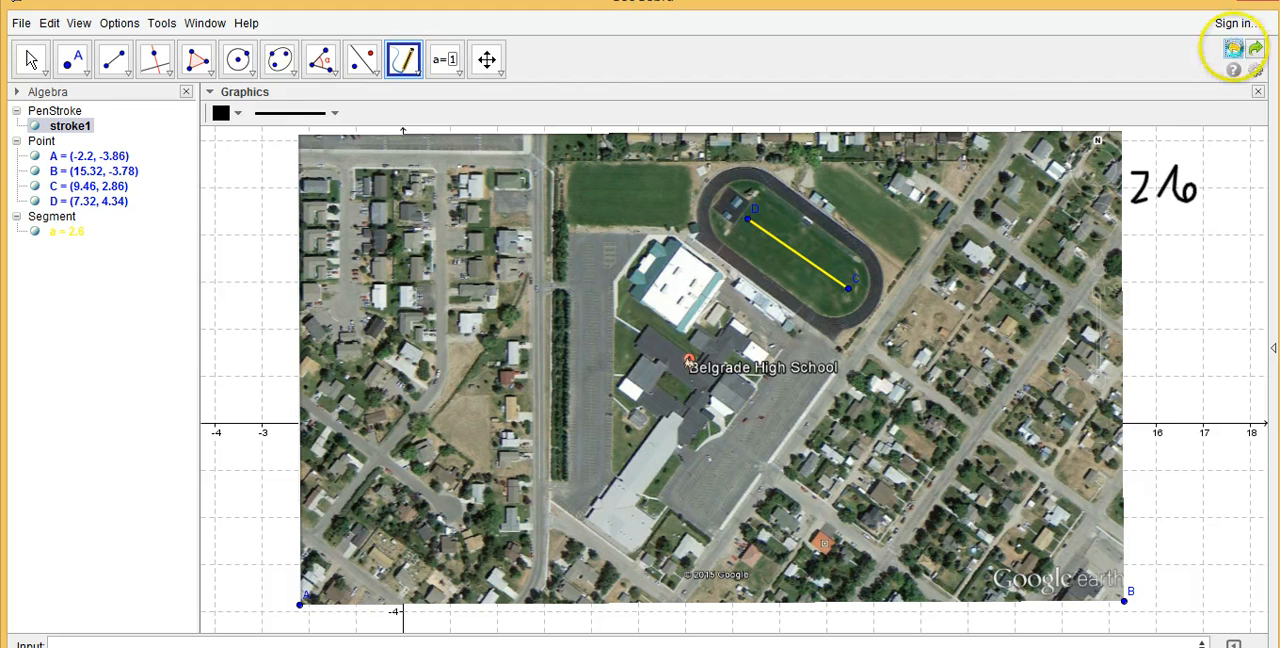
left_click(1231, 48)
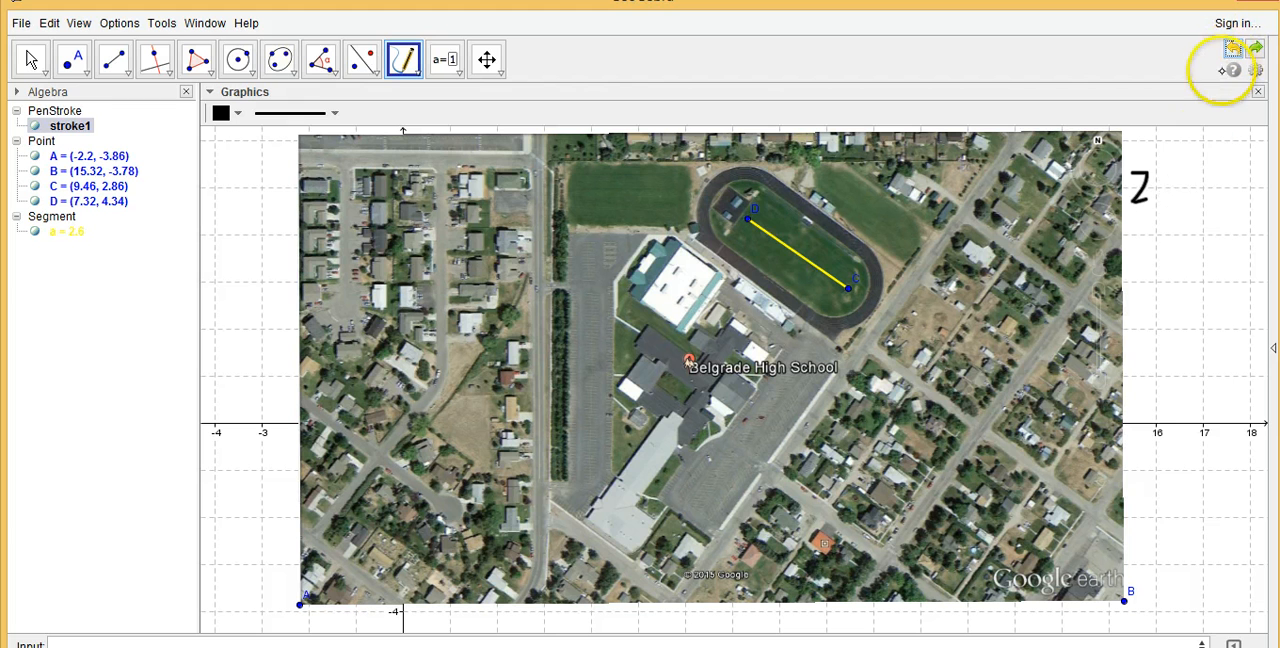
left_click(1162, 196)
left_click(1176, 177)
left_click_drag(1180, 189, 1201, 201)
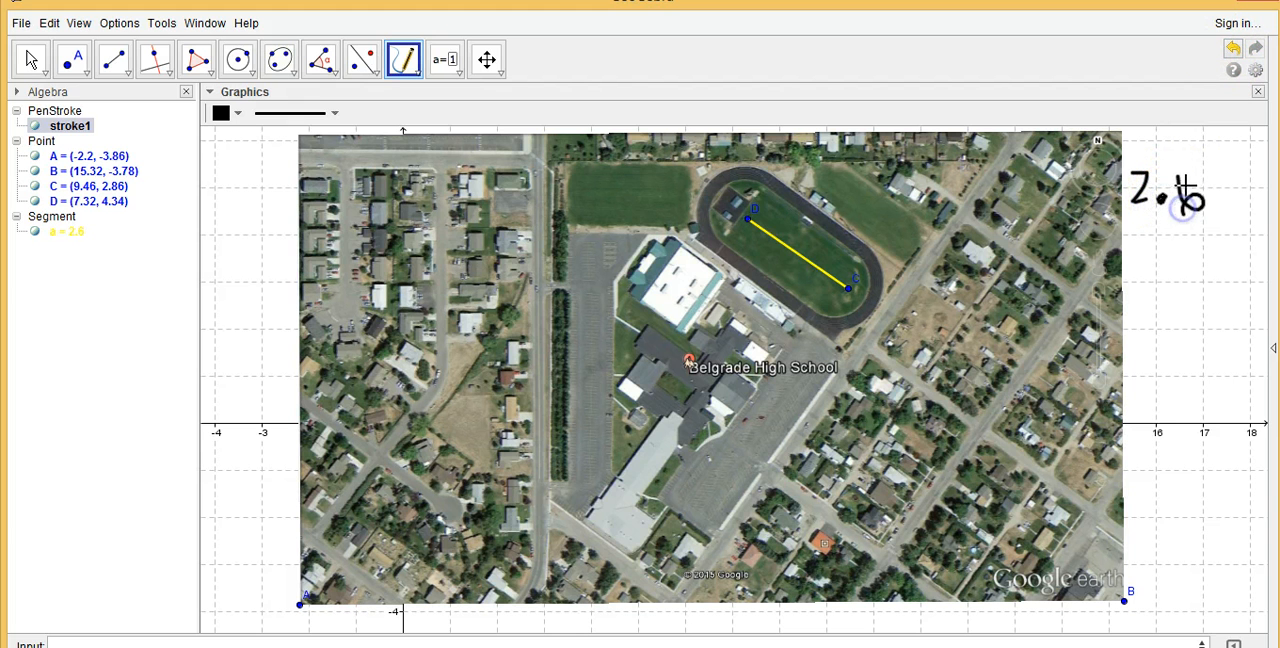
Complete the handwritten scale ratio with a fraction bar, 360 ft beneath it, and the unit u after 2.6
left_click_drag(1130, 230, 1216, 229)
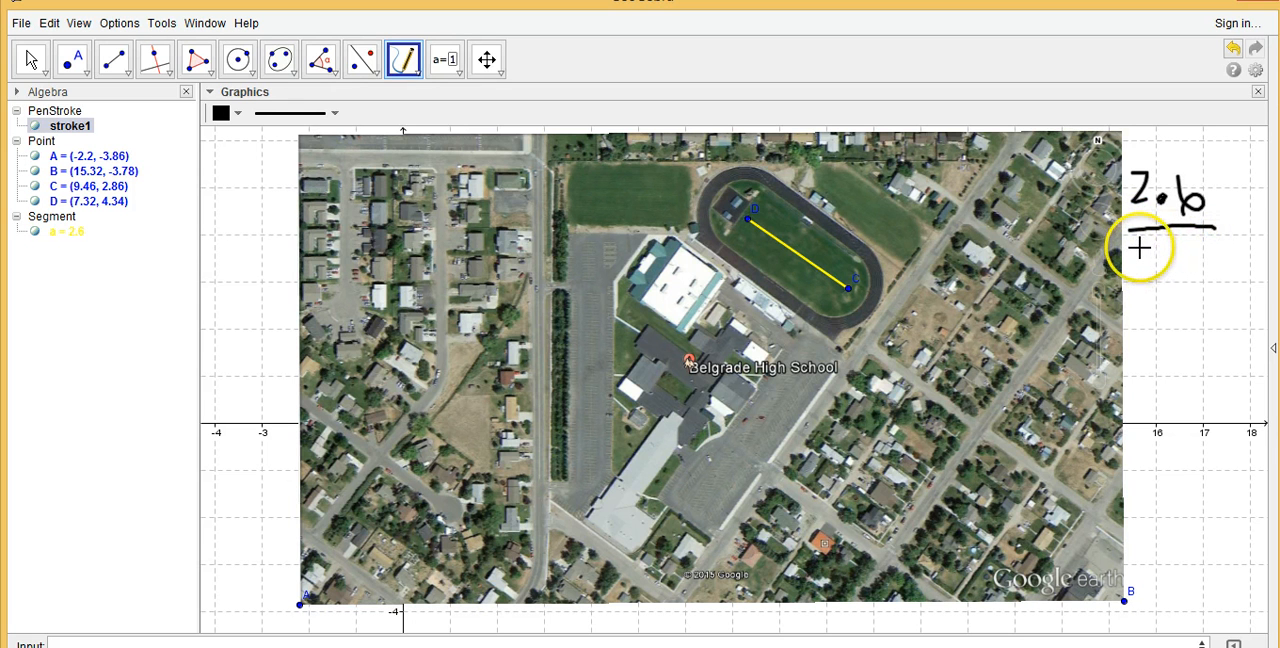
left_click_drag(1138, 251, 1137, 282)
mouse_move(1160, 258)
left_mouse_down()
mouse_move(1214, 259)
mouse_move(1240, 277)
mouse_move(1238, 256)
left_mouse_up()
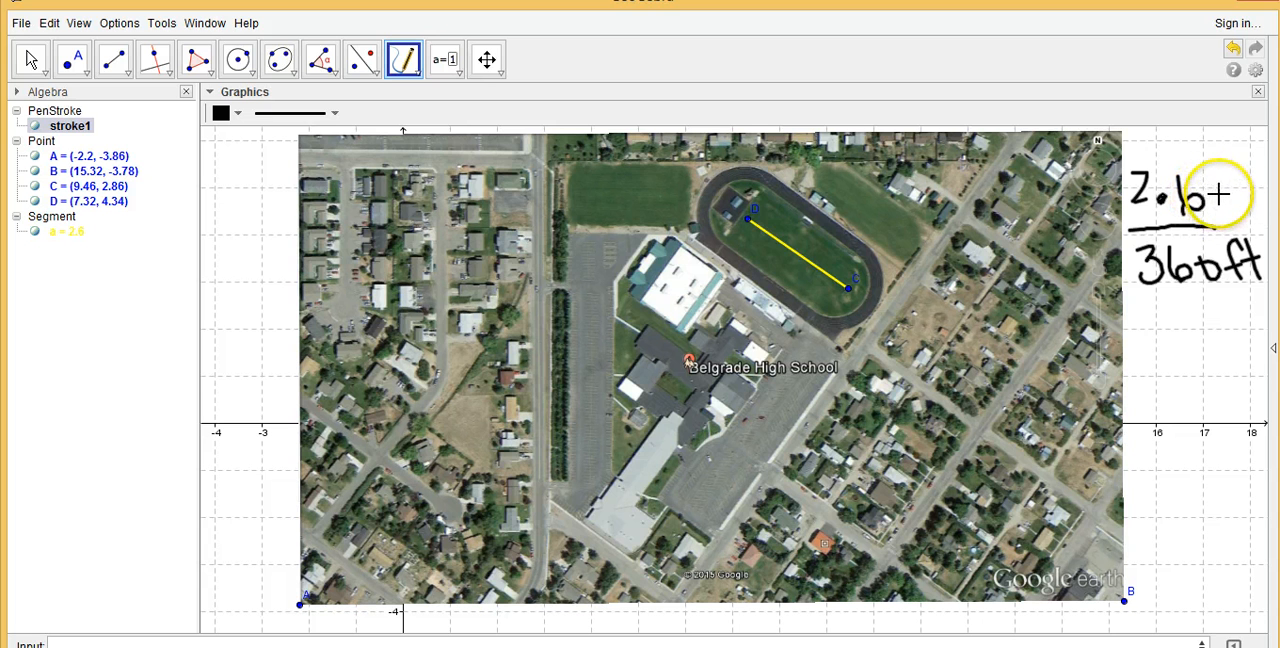
left_click_drag(1227, 195, 1245, 214)
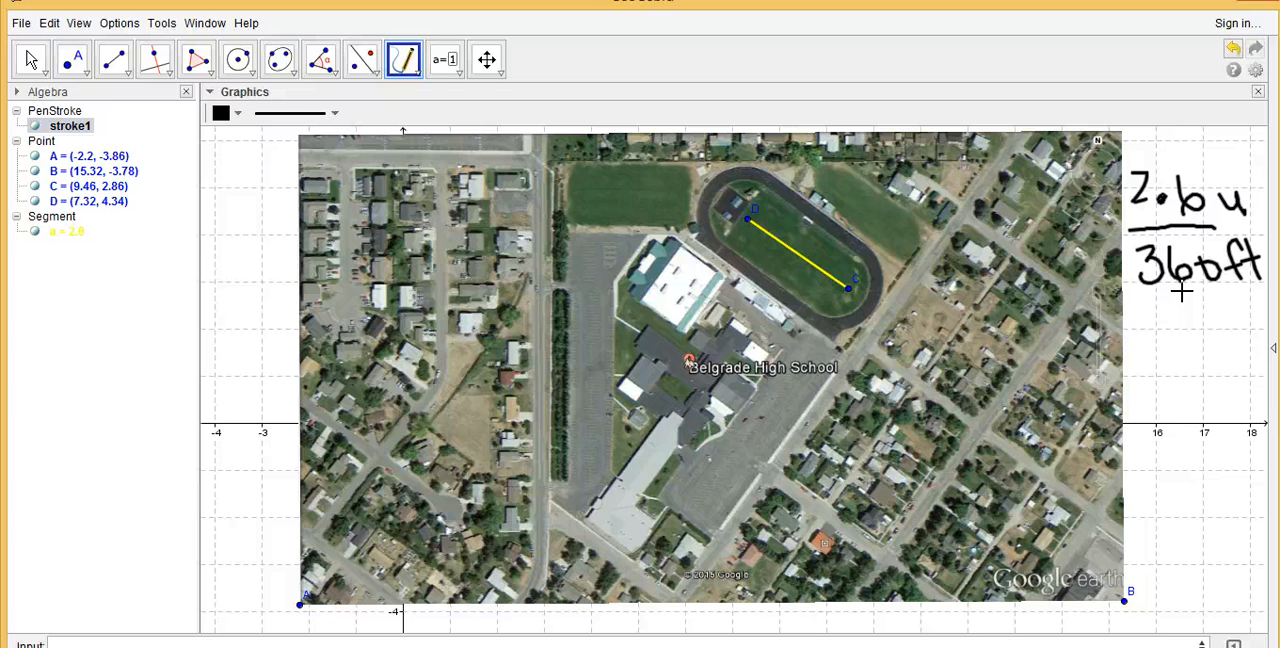
Outline the city block east of the school with a red polygon through about (10.14, 1.66), (11.98, 4.18), (14.12, 2.68) and (12.24, 0.16)
left_click(197, 59)
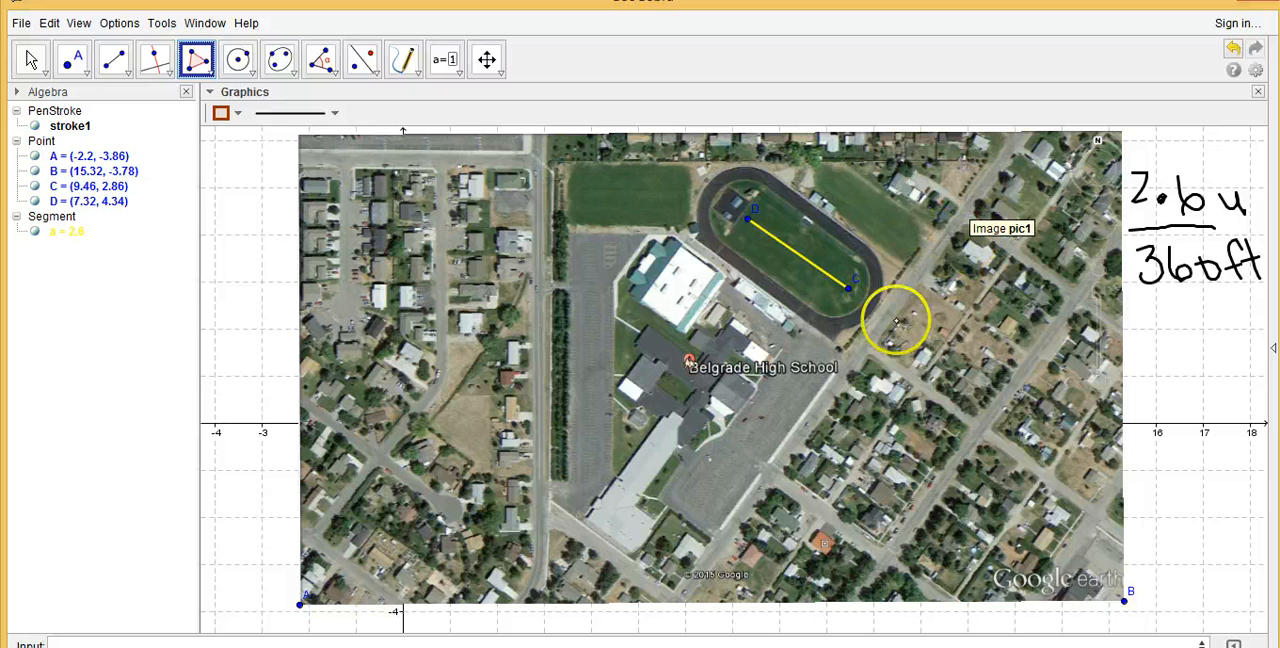
left_click(222, 113)
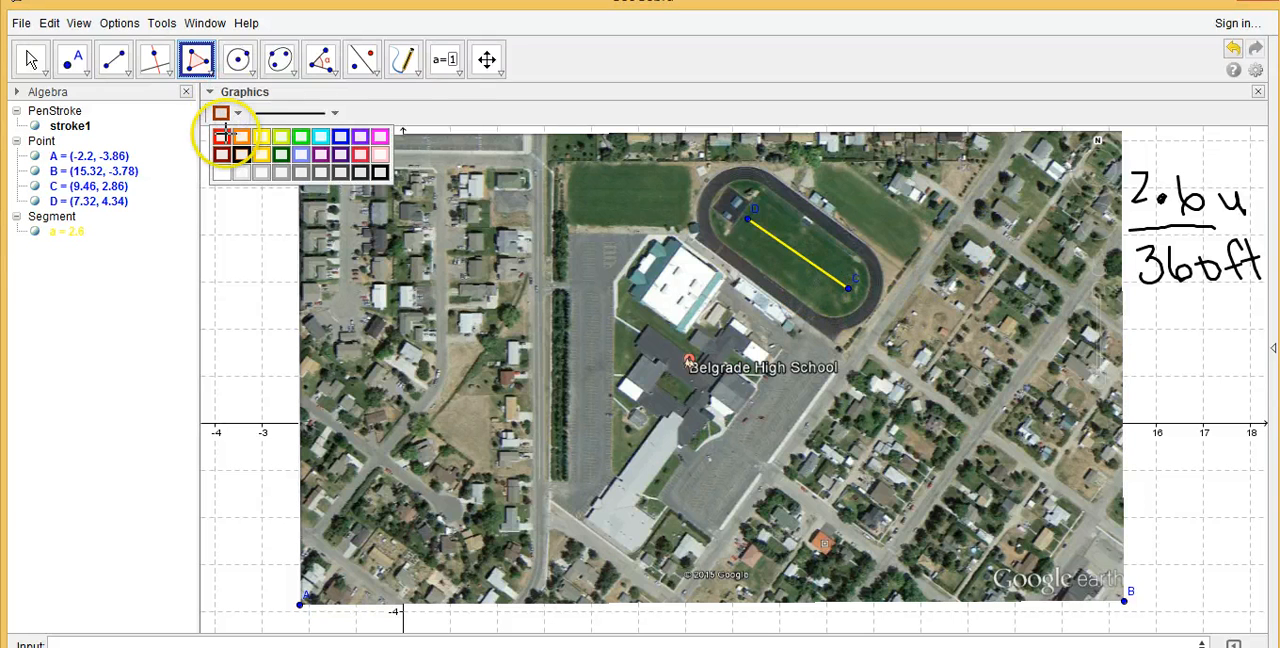
left_click(218, 115)
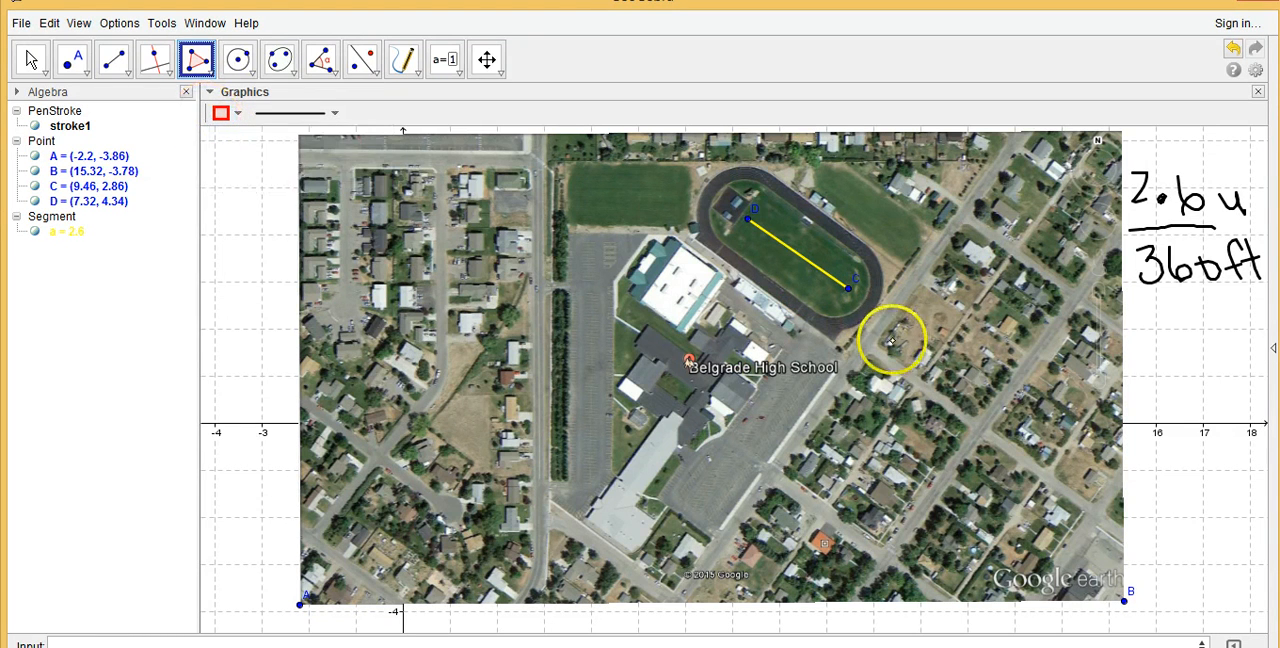
left_click(880, 343)
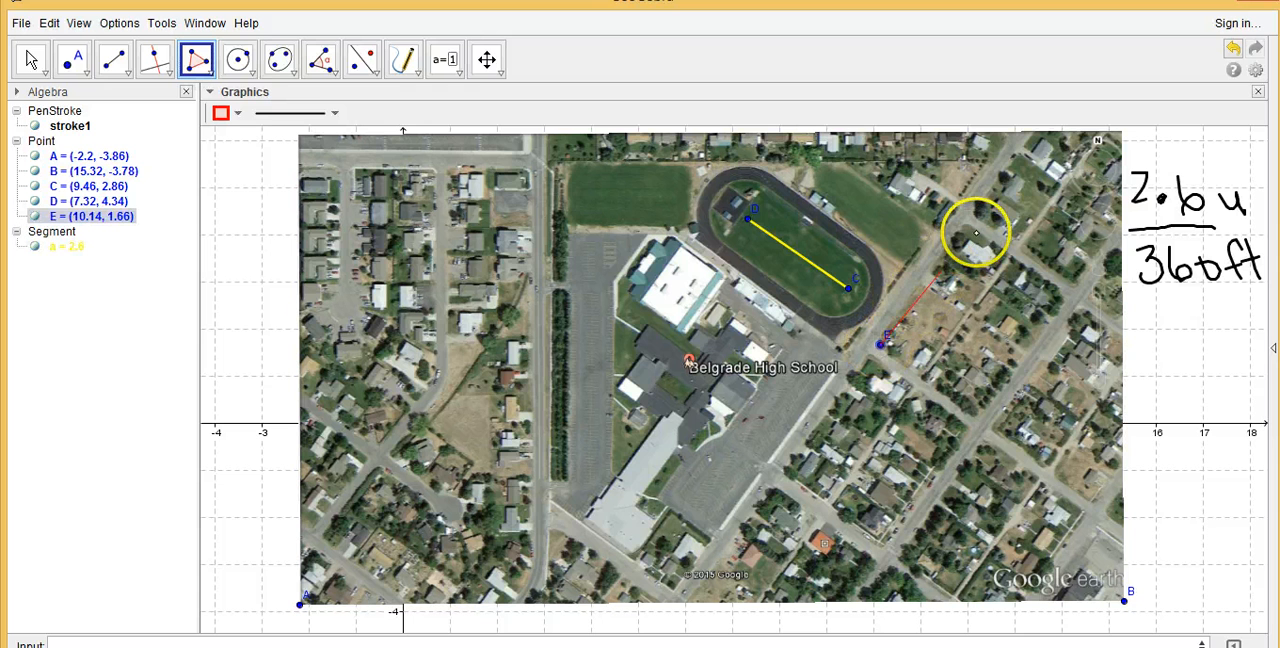
left_click(966, 226)
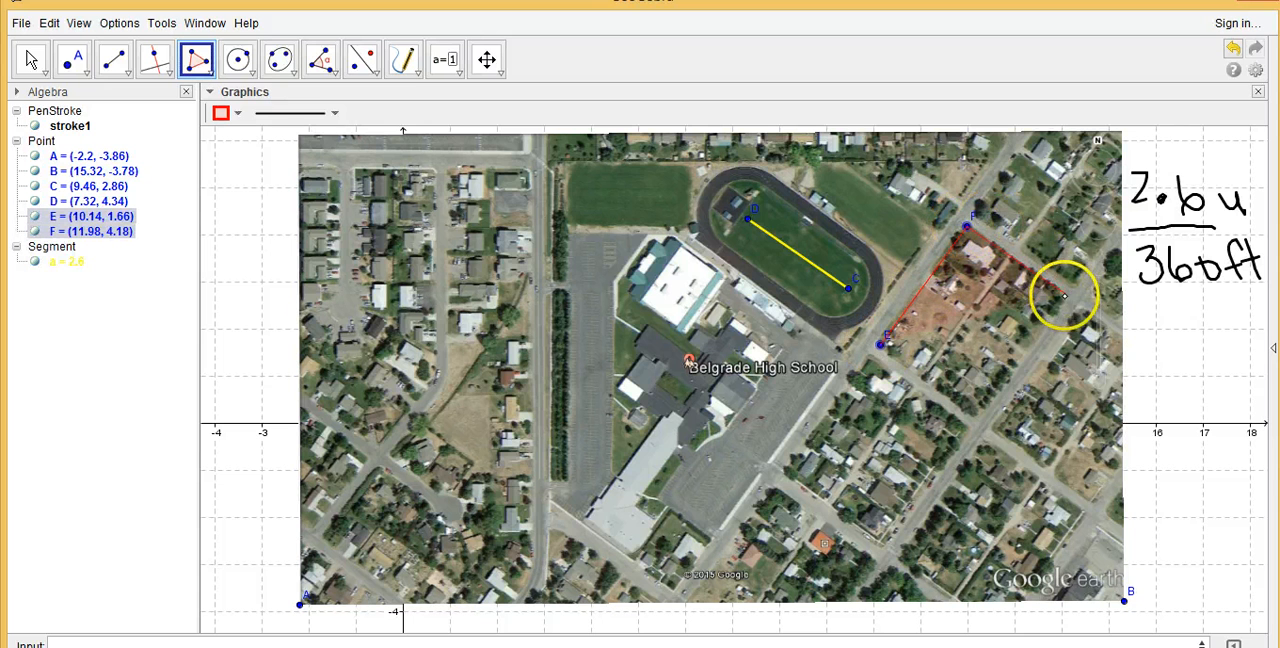
left_click(1067, 296)
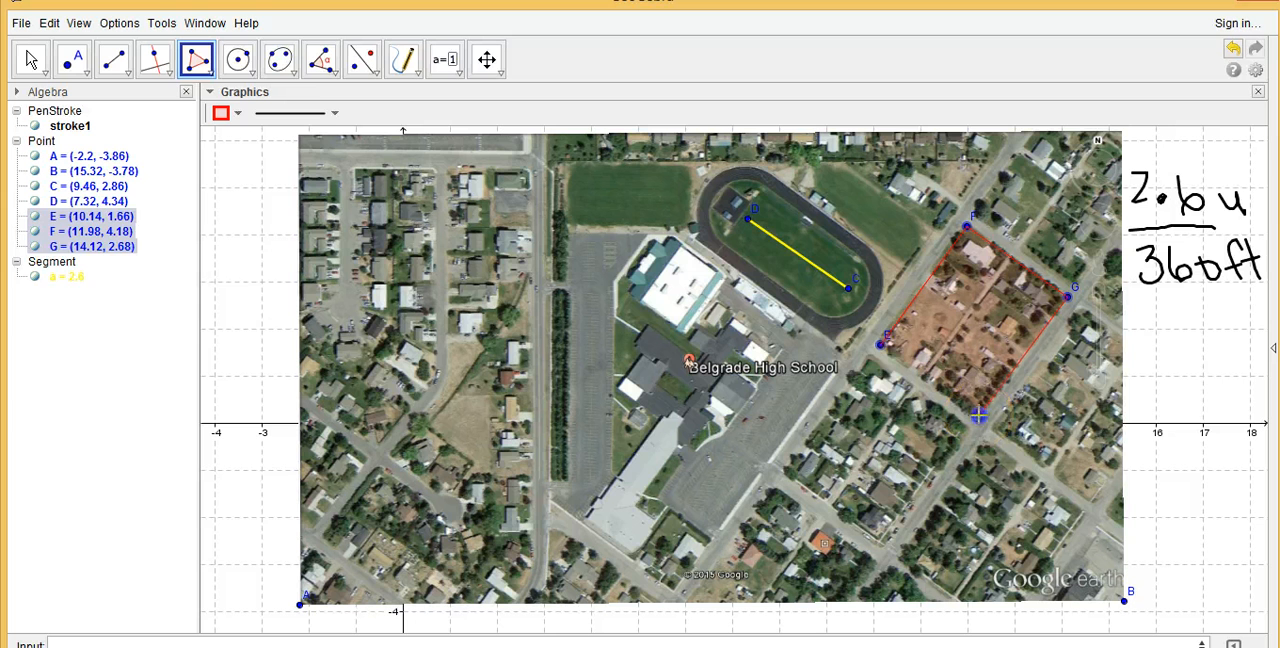
left_click(979, 413)
left_click(868, 347)
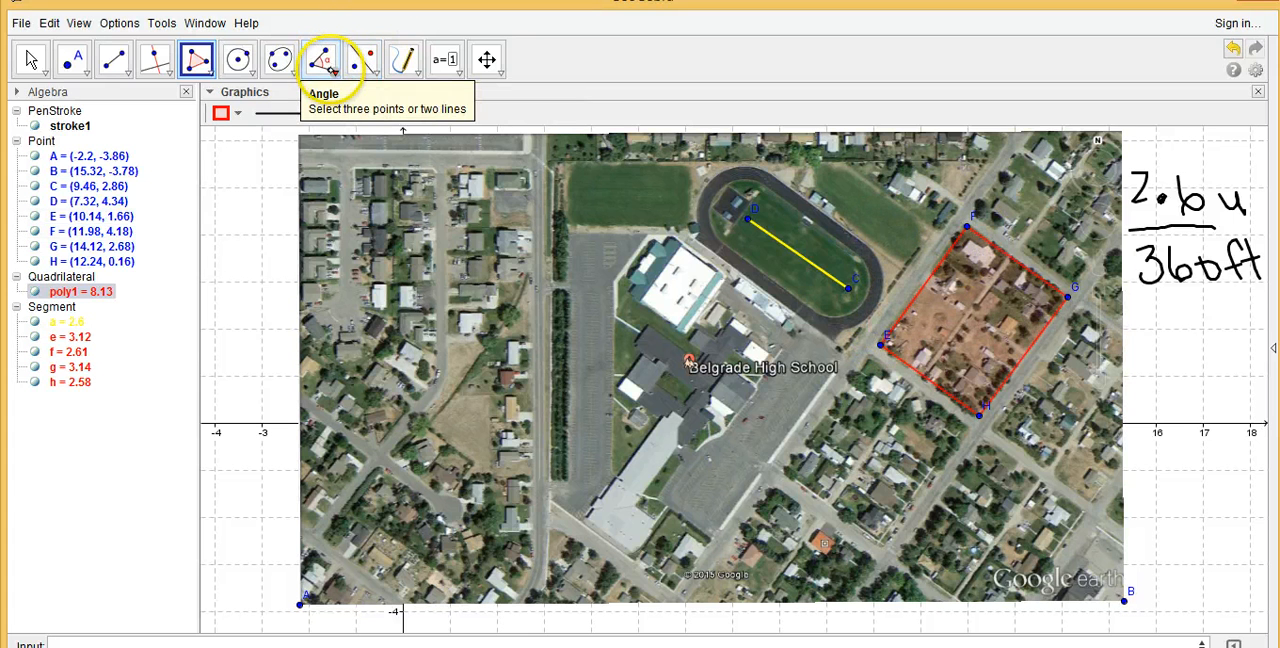
Label the length of the city block's side between points F and E using the Distance or Length tool, undoing the wrong measurement
left_click(330, 68)
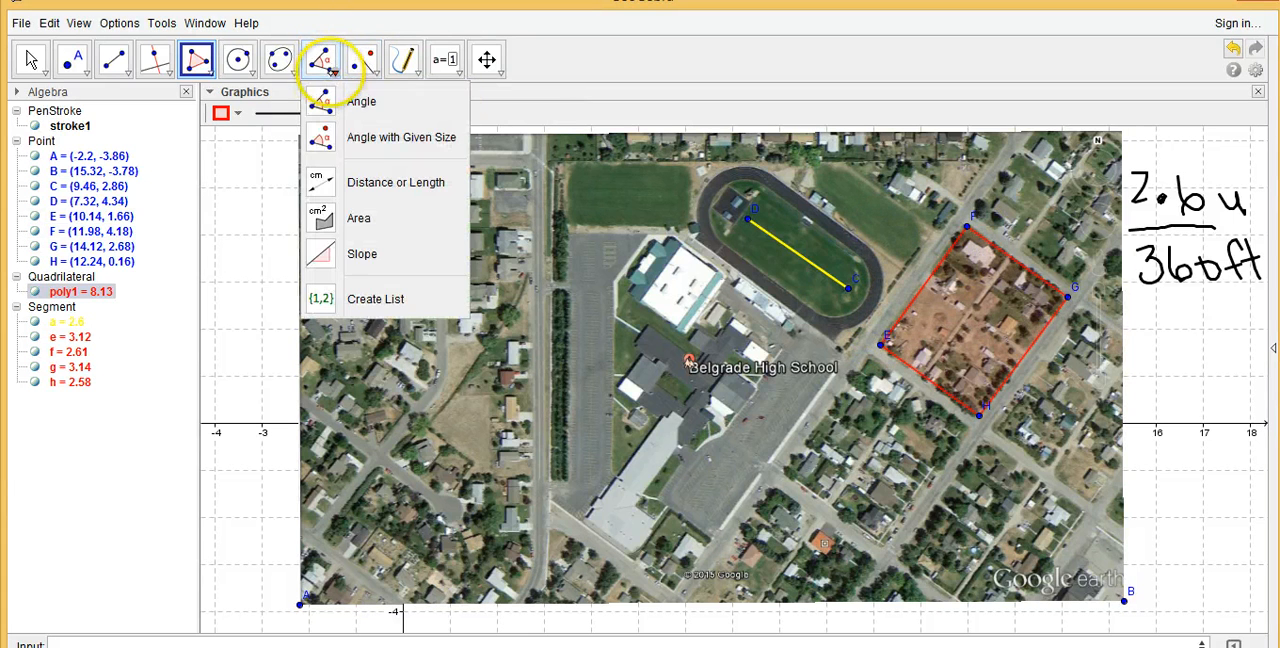
left_click(383, 184)
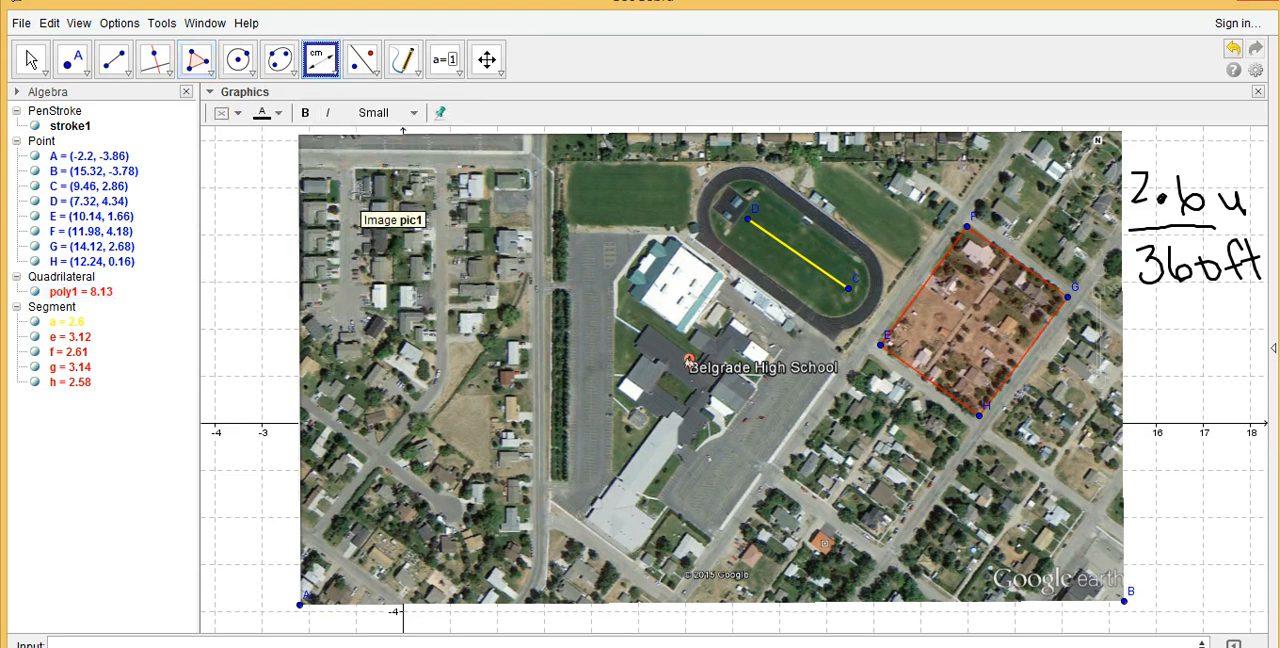
left_click(926, 271)
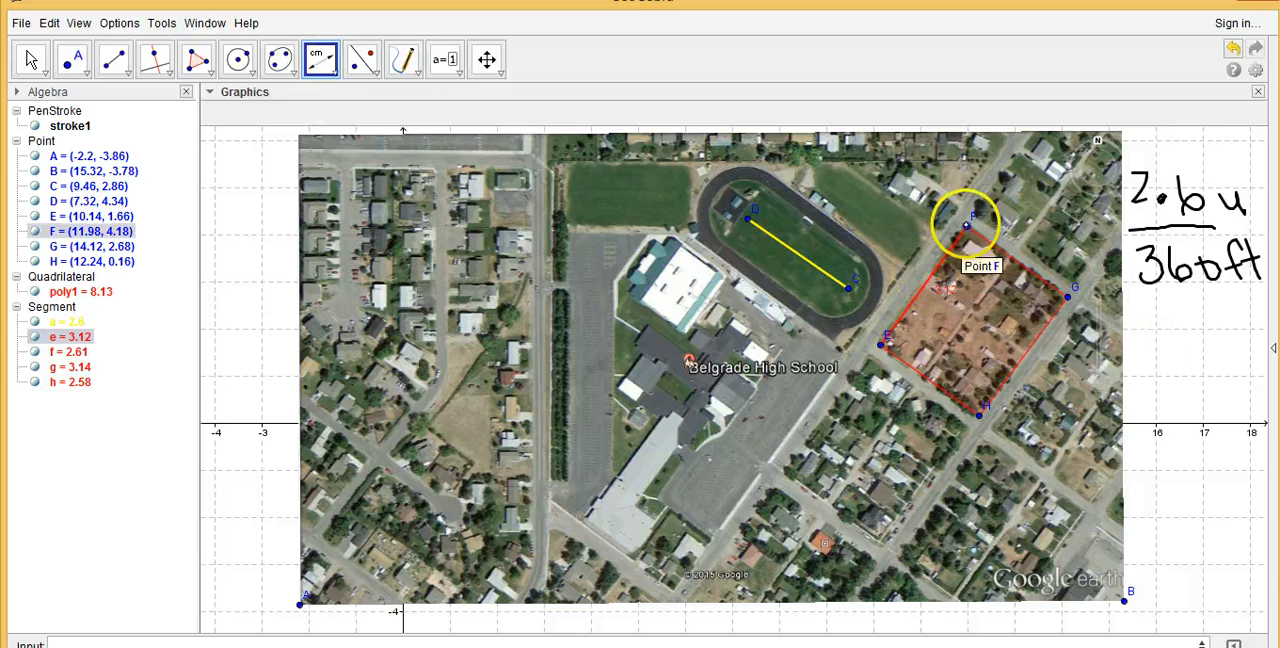
left_click(968, 226)
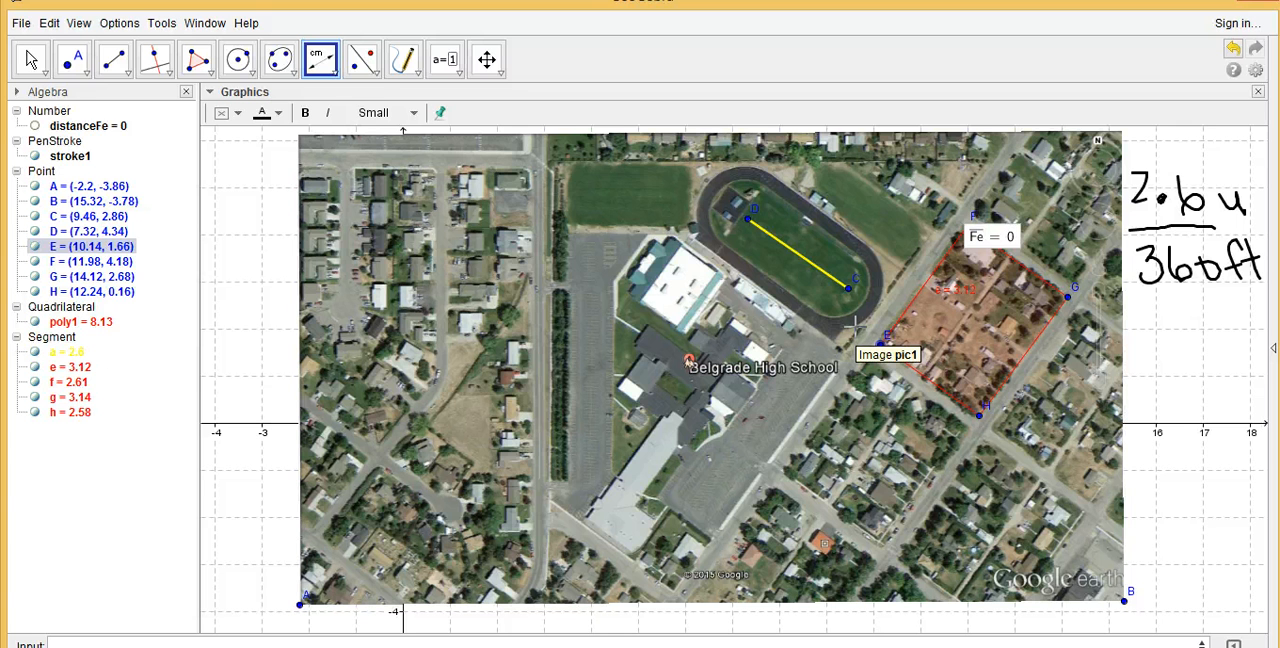
key("ctrl+z")
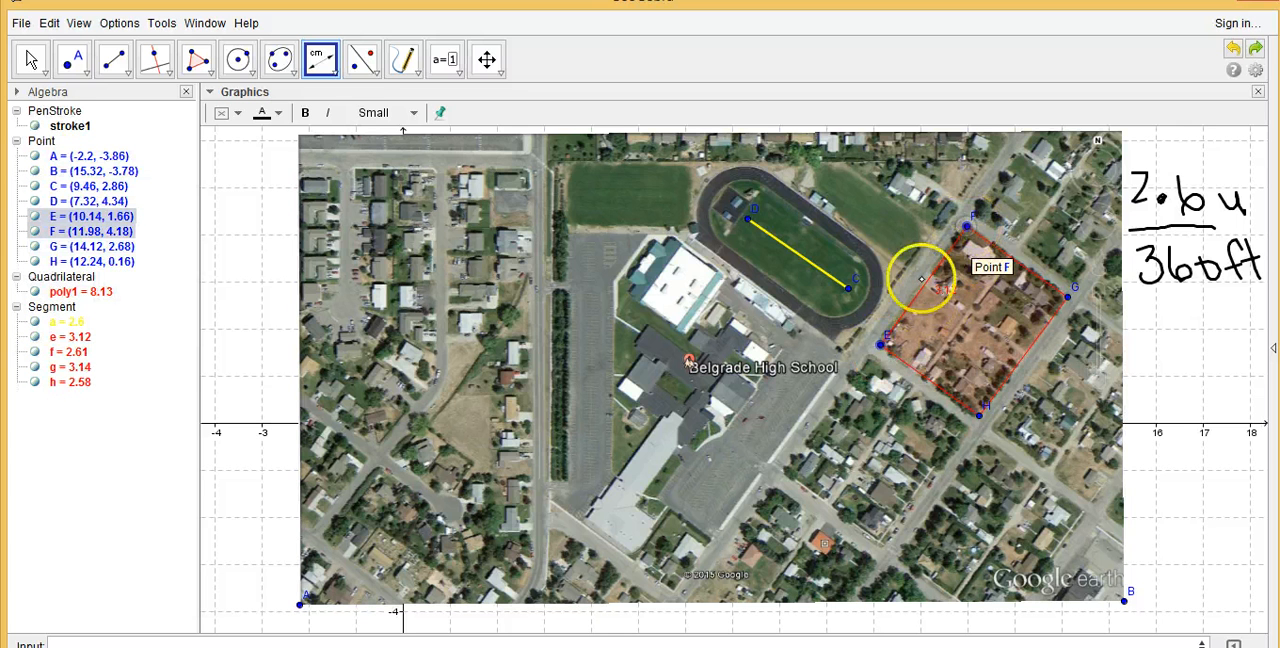
left_click(880, 343)
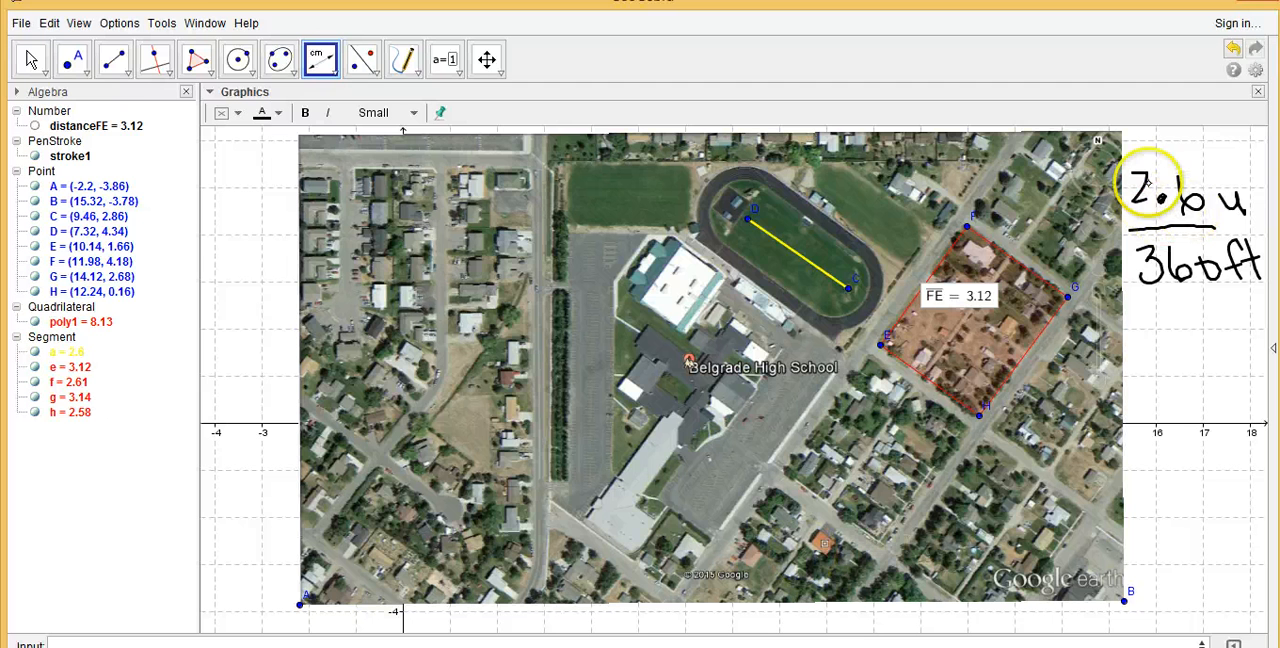
left_click(1071, 290)
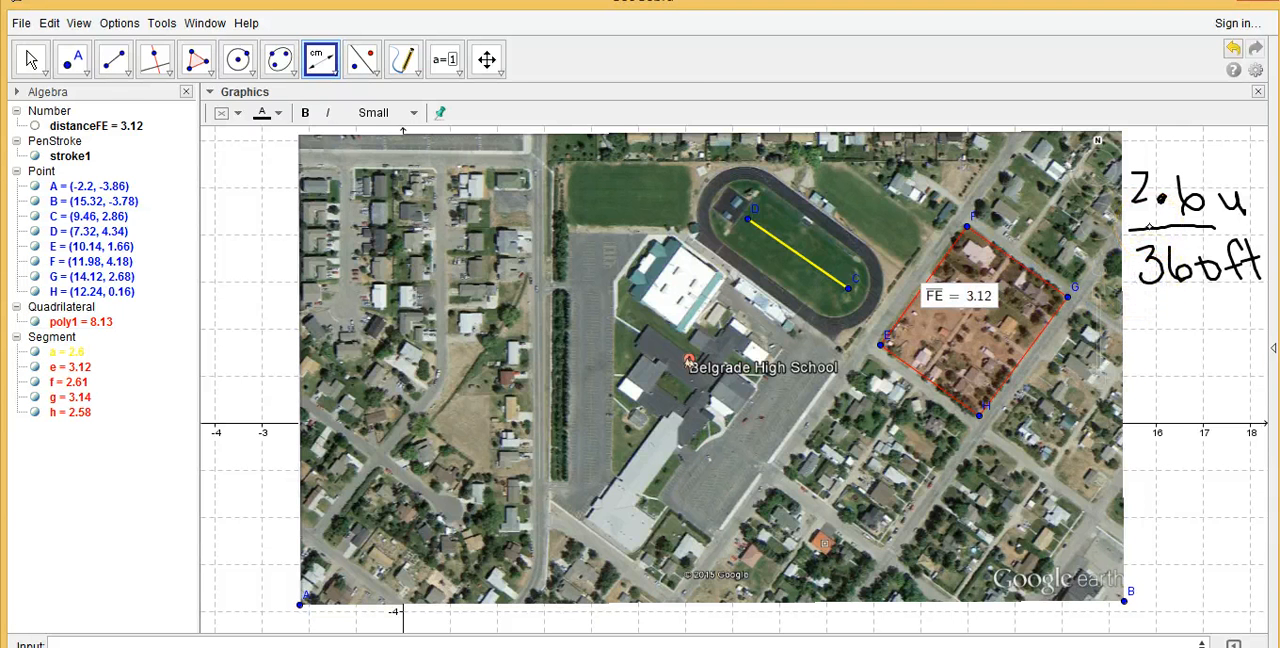
Draw a black pen stroke and a green one on the map southwest of the outlined block, and return to the Move tool
left_click(410, 45)
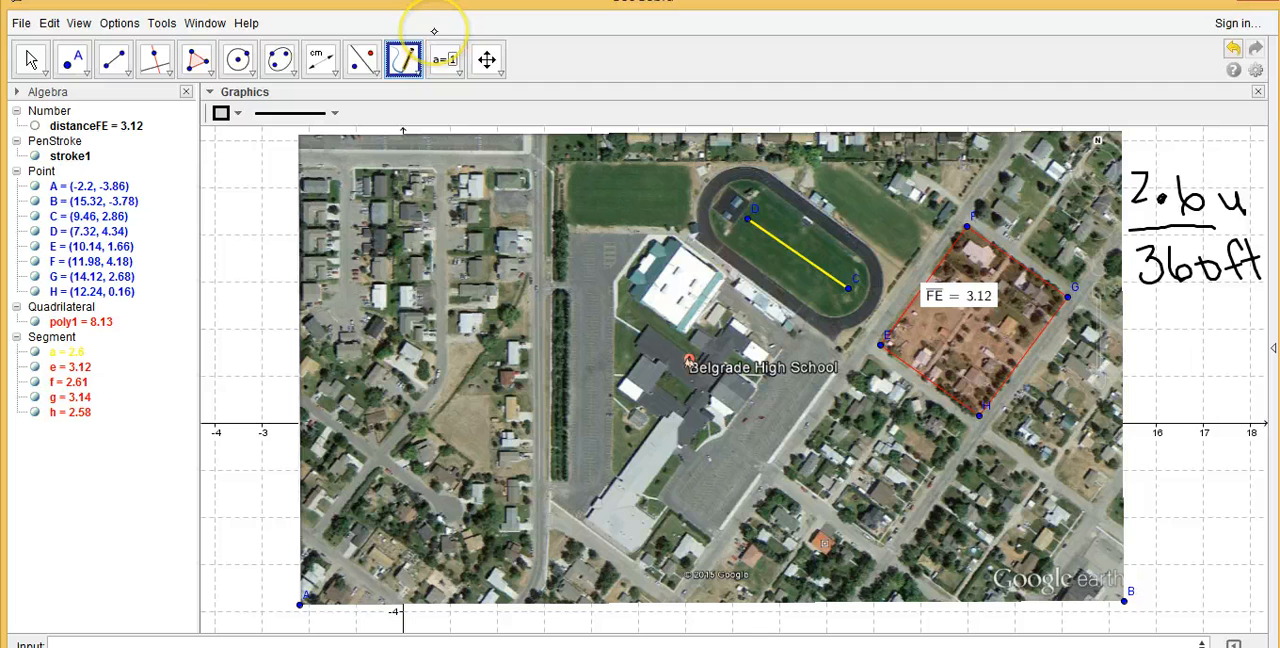
left_click_drag(778, 430, 776, 460)
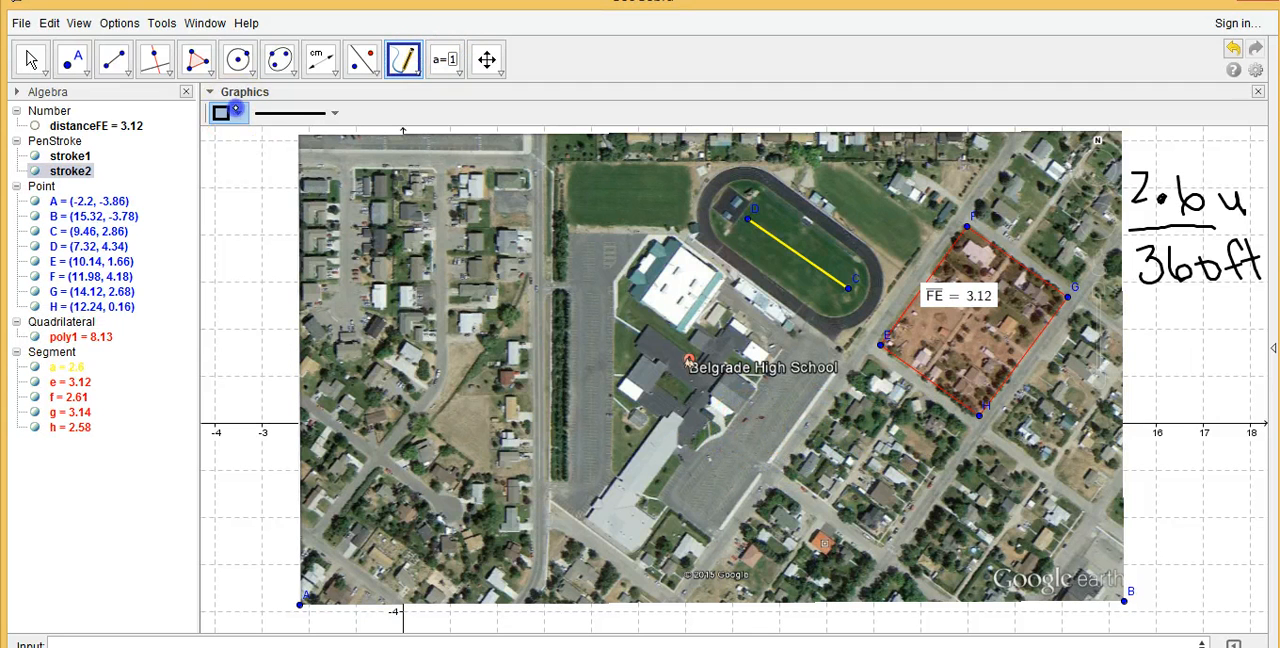
left_click(222, 113)
left_click(301, 136)
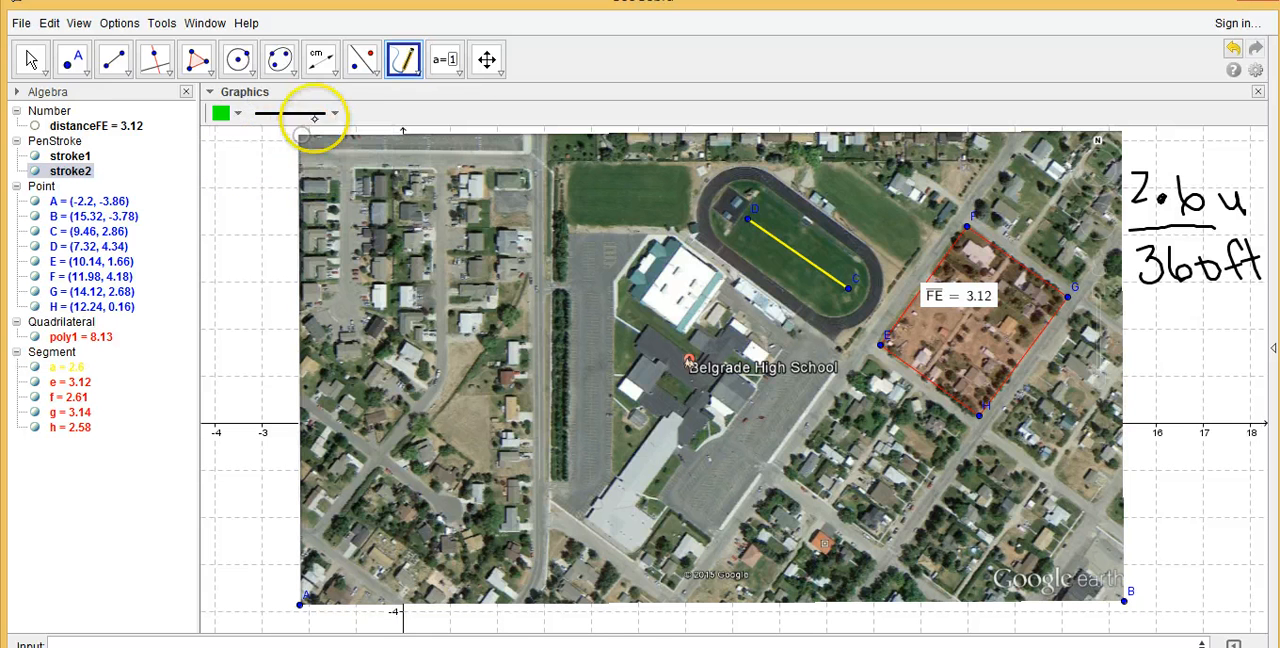
mouse_move(782, 428)
left_mouse_down()
mouse_move(760, 481)
mouse_move(788, 474)
left_mouse_up()
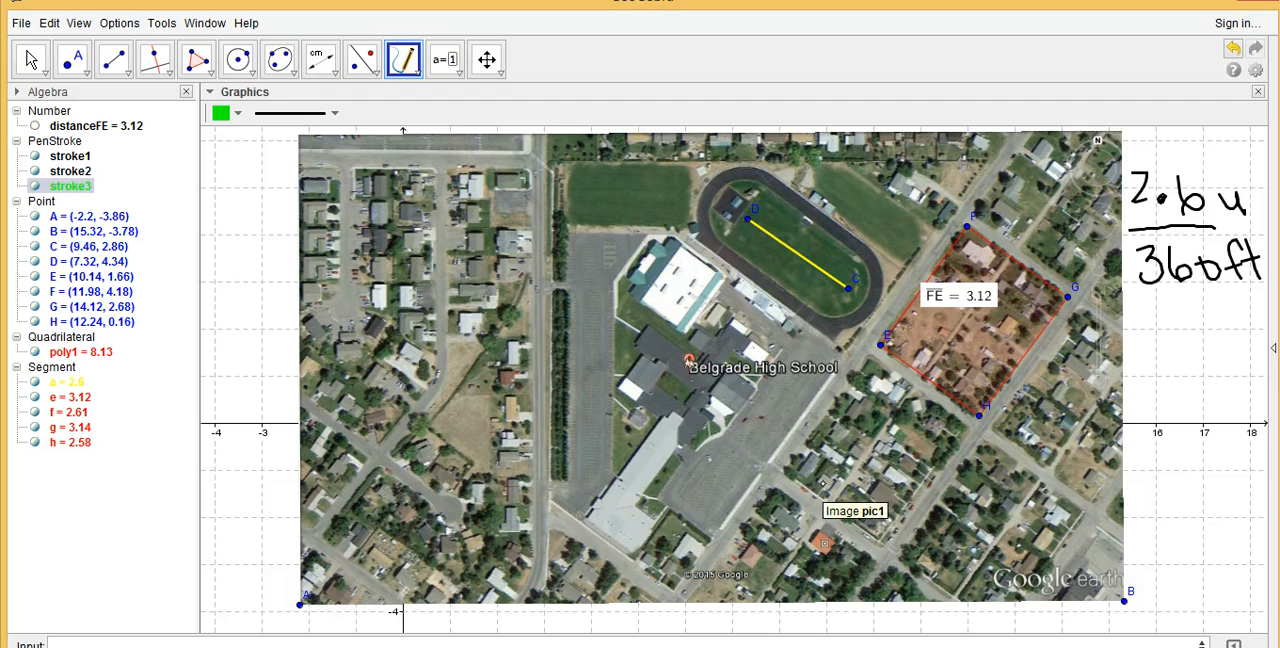
left_click(31, 60)
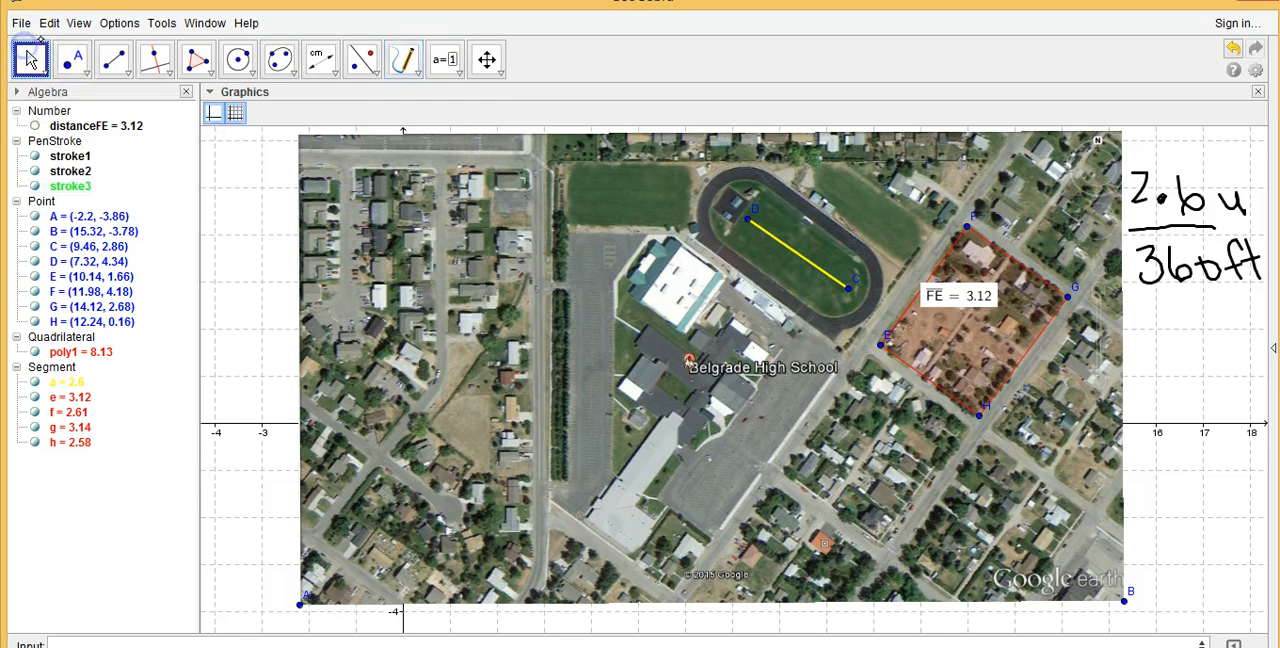
left_click(40, 40)
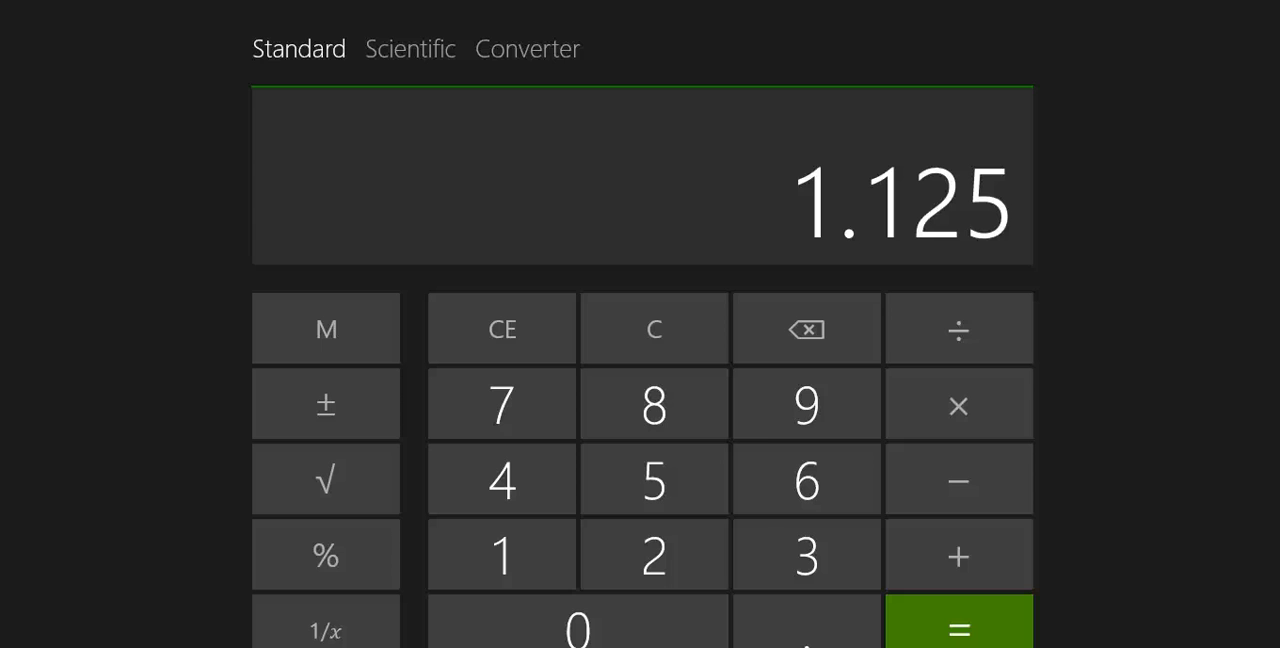
Return to GeoGebra and outline the school grounds with a red polygon through about (3.1, -1.78), (3.18, 5.5), (12.38, 5.48) and (5.74, -3.52)
key("alt+Tab")
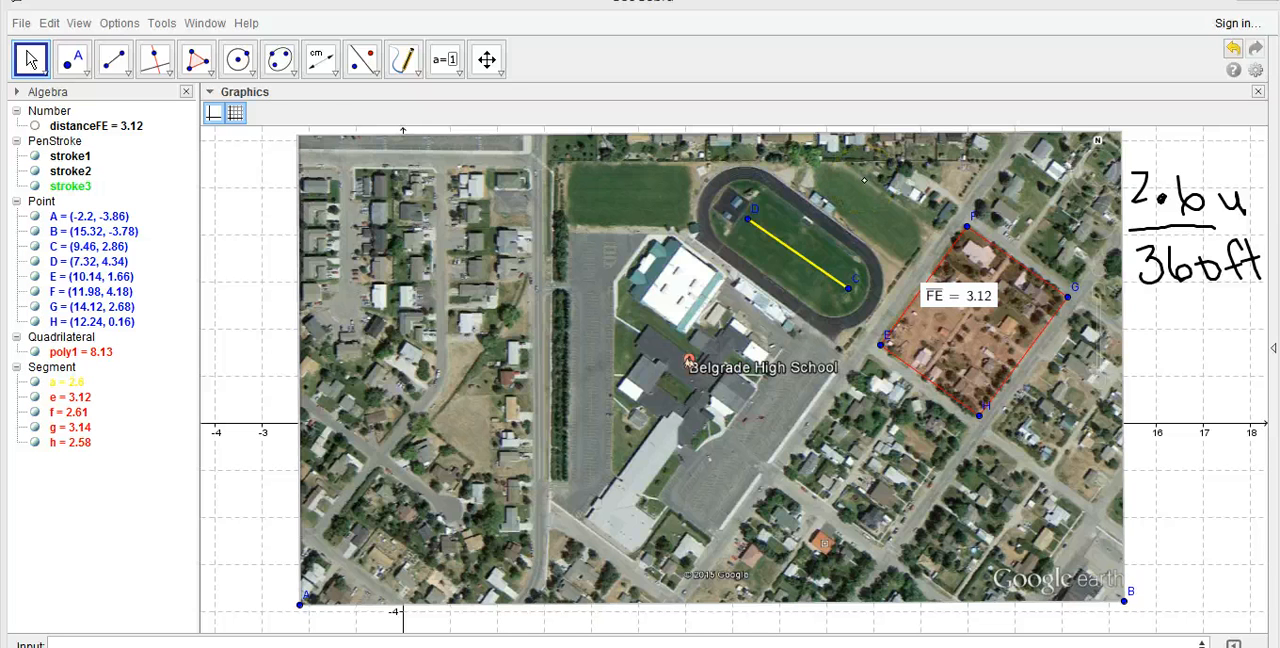
left_click(196, 59)
left_click(200, 64)
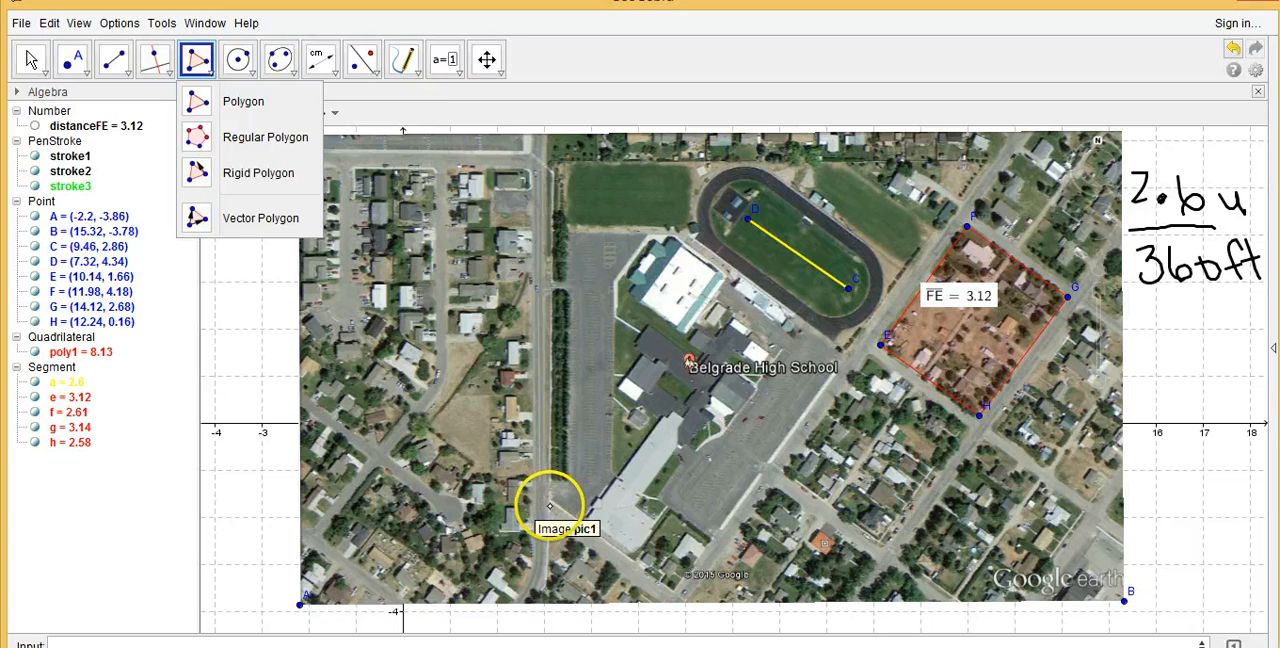
left_click(548, 506)
left_click(550, 159)
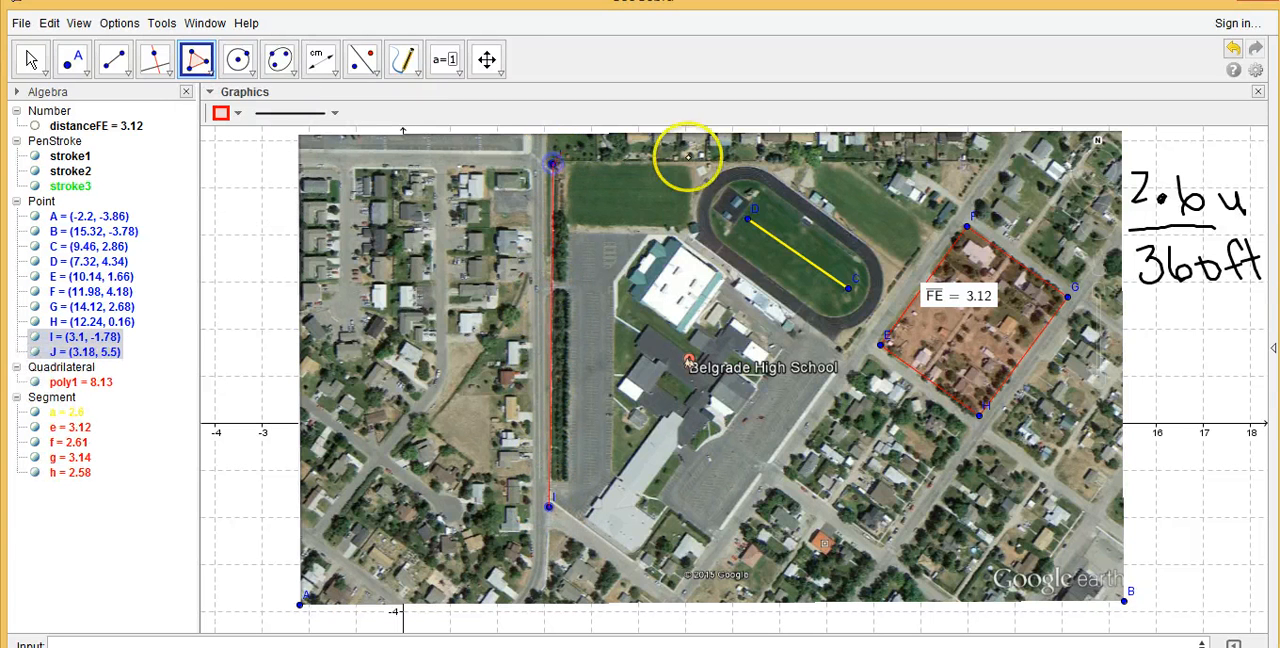
left_click(985, 163)
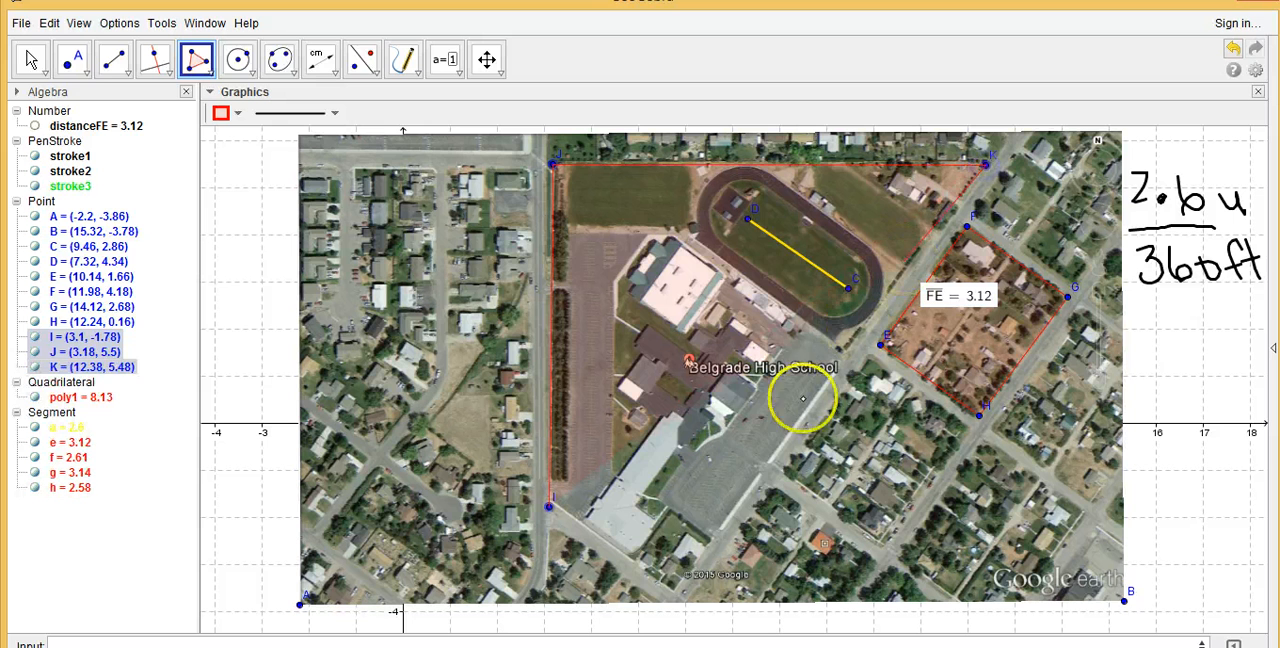
left_click(673, 588)
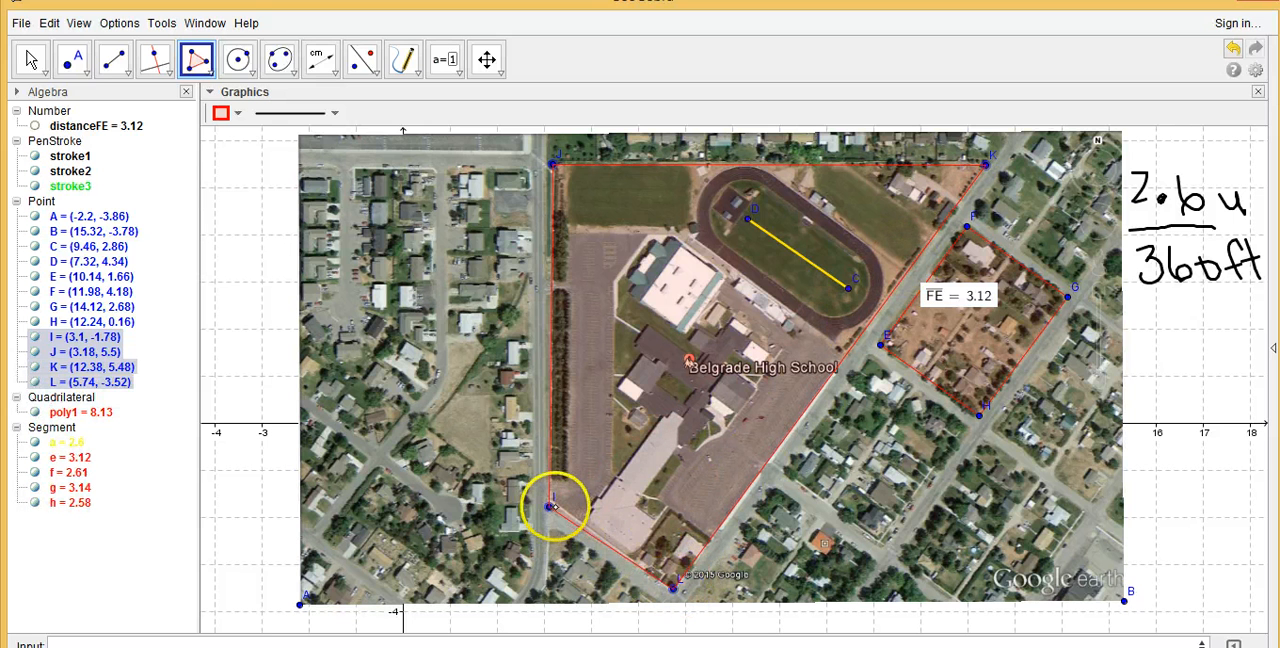
left_click(548, 506)
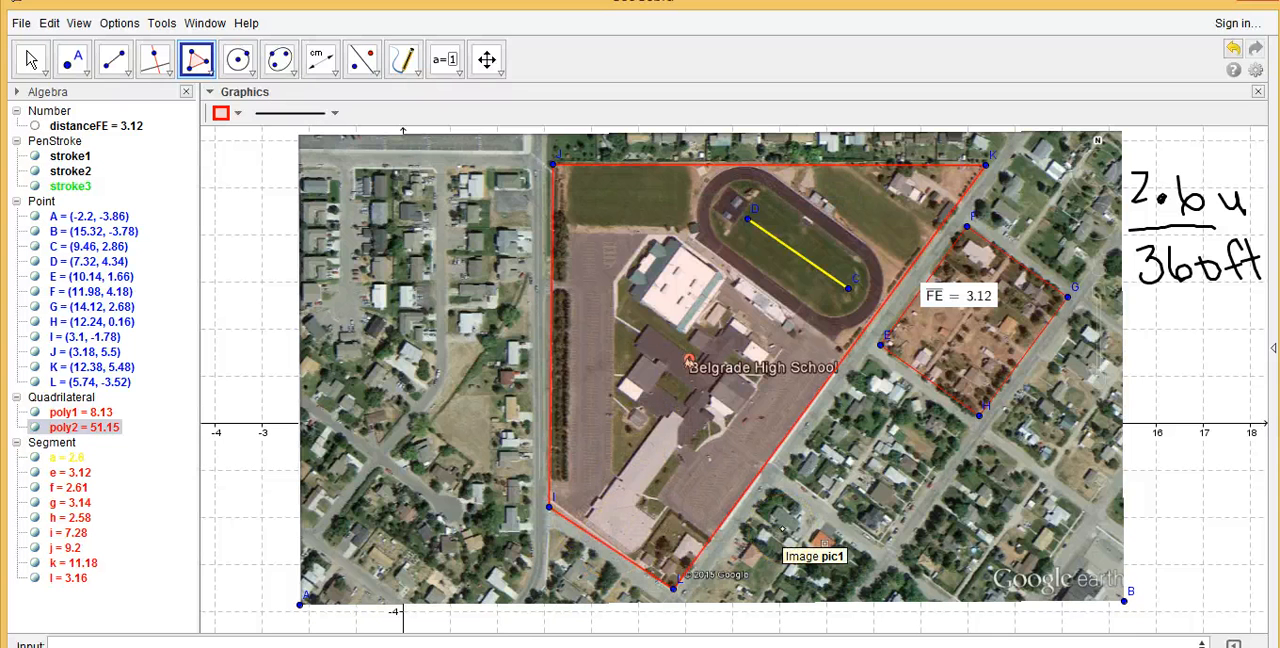
Move the school polygon's corner I to about (3.18, -1.58), on the road junction southwest of the school
left_click(36, 52)
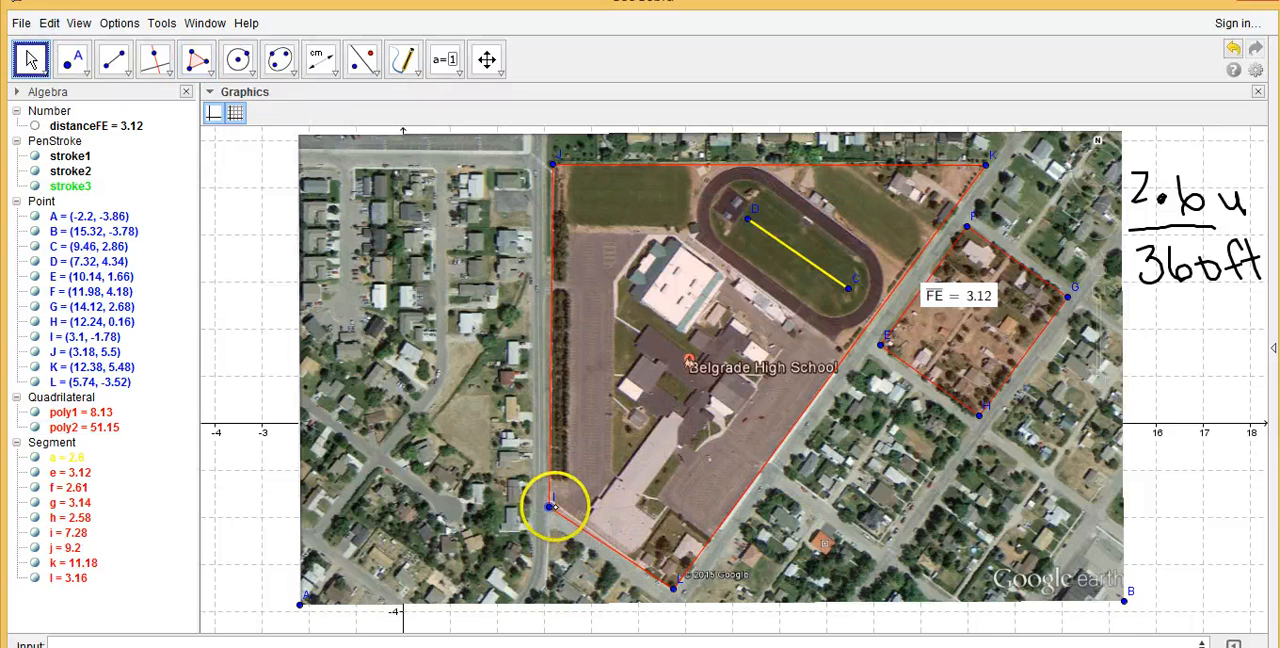
left_click_drag(552, 507, 555, 500)
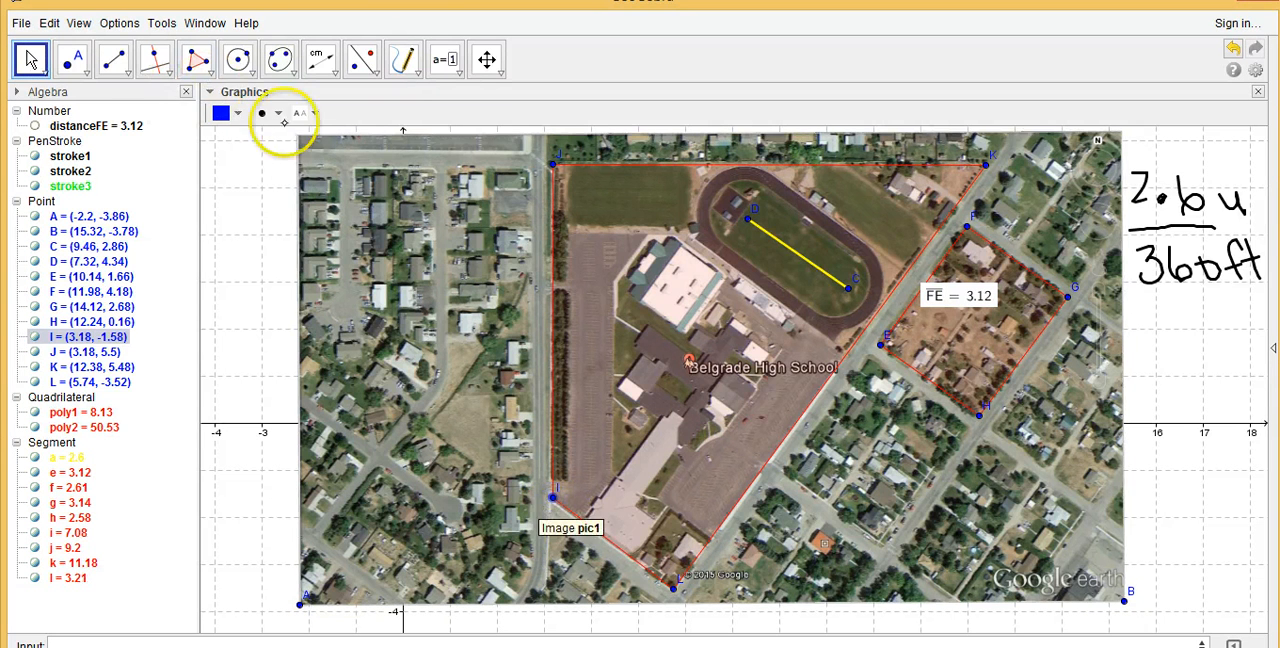
Draw a line through corner I parallel to the polygon's north side JK, and place a point where it crosses side KL
left_click(170, 70)
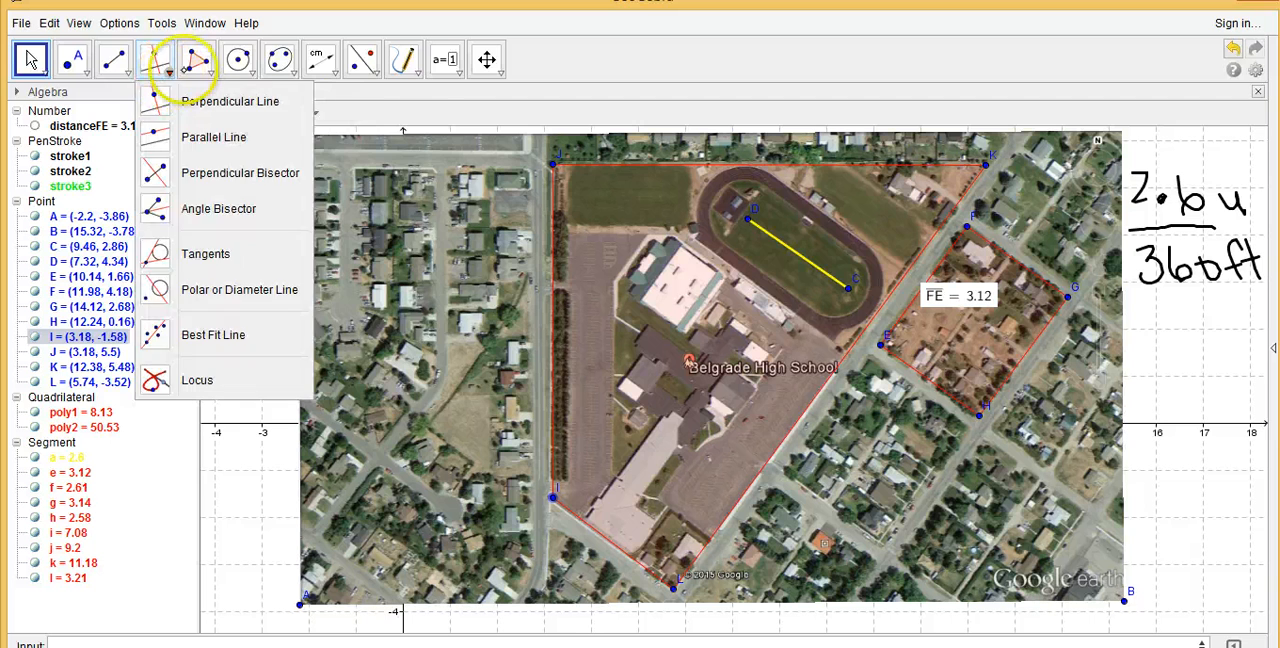
left_click(229, 137)
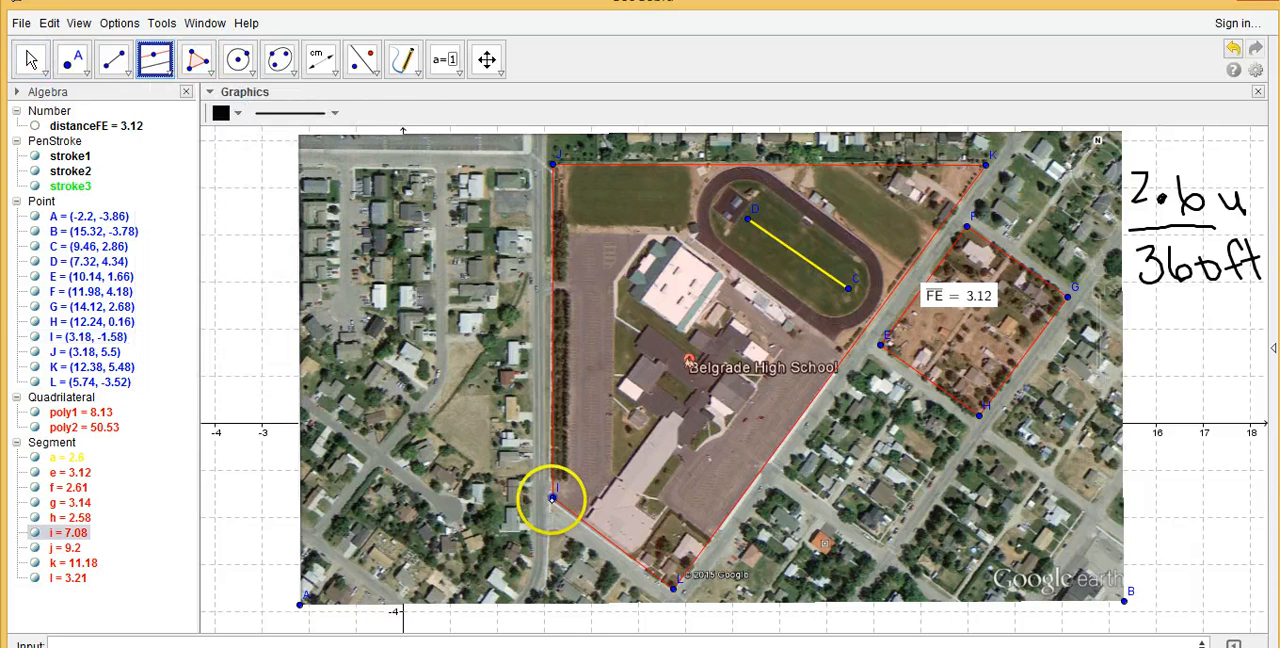
left_click(553, 495)
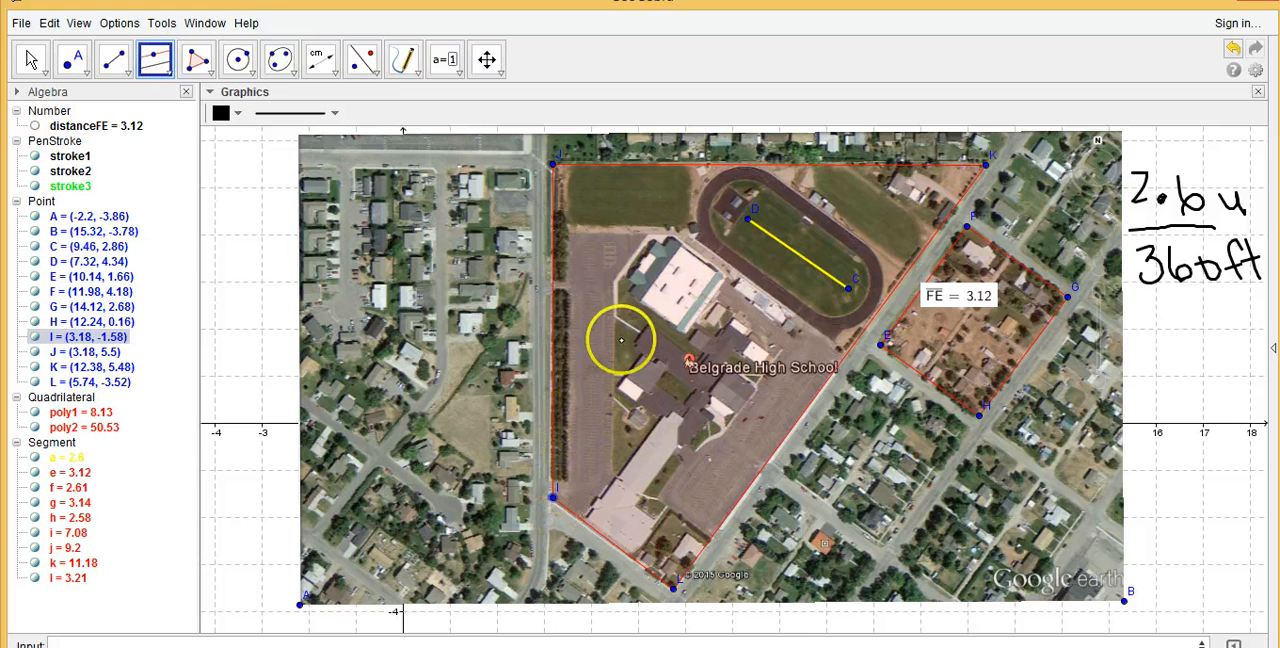
left_click(711, 161)
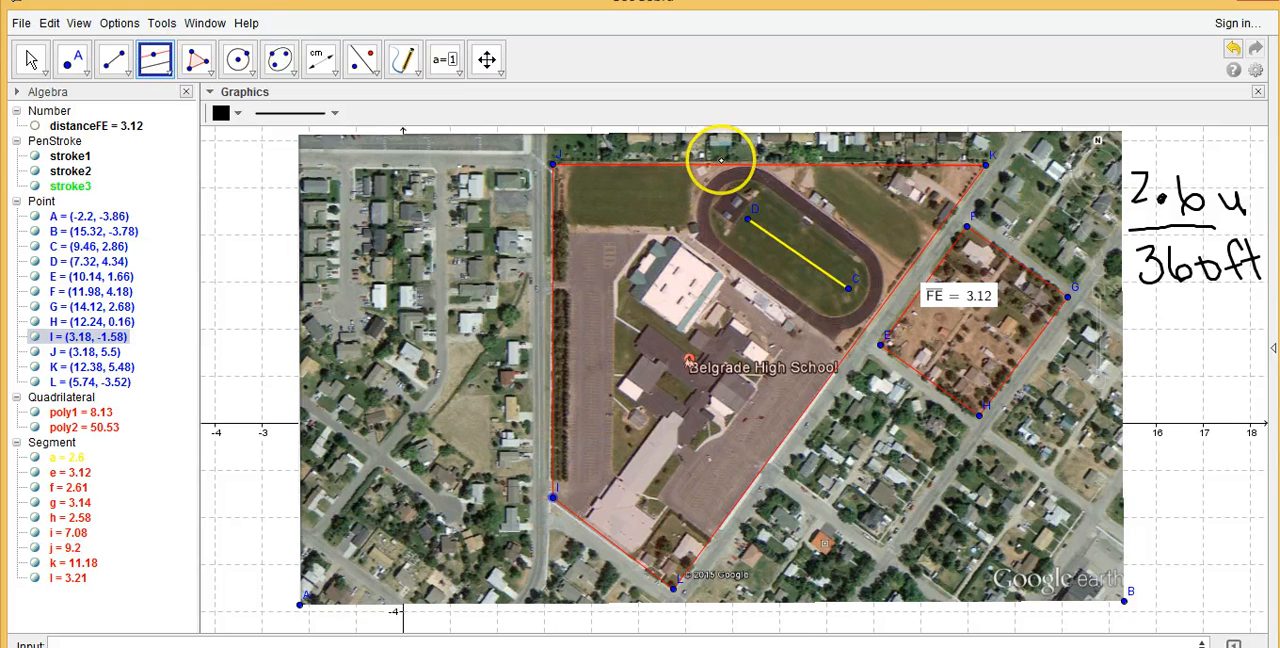
left_click(719, 160)
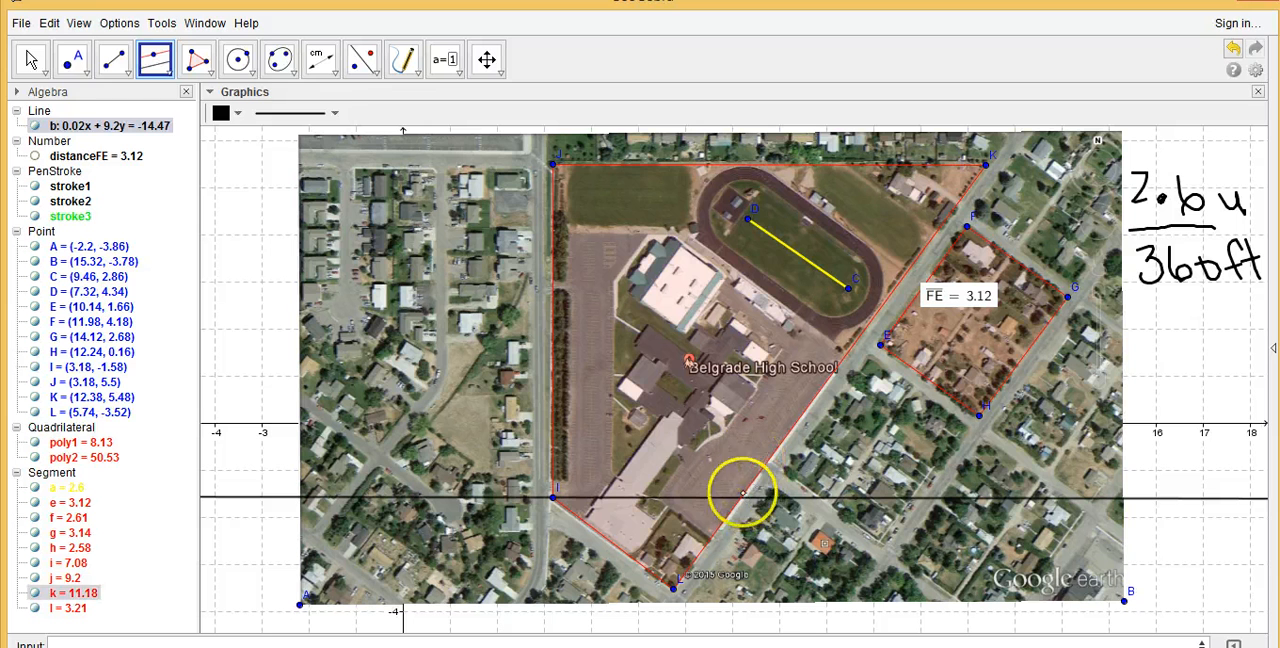
left_click(70, 64)
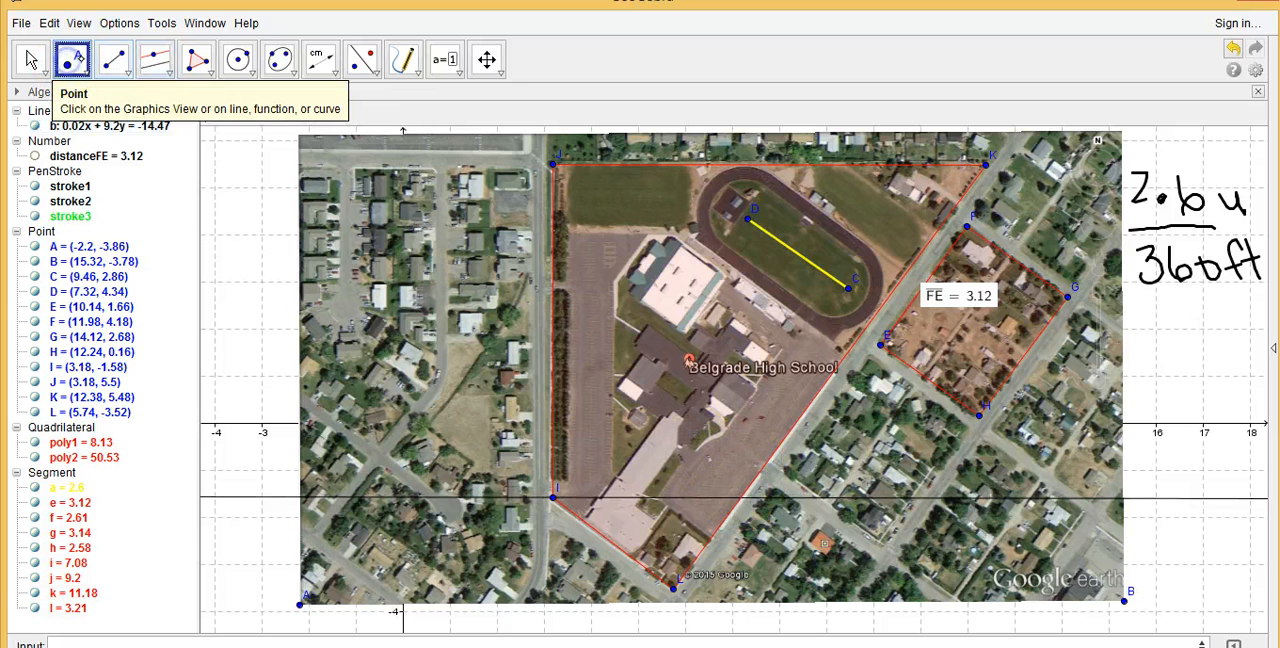
left_click(739, 497)
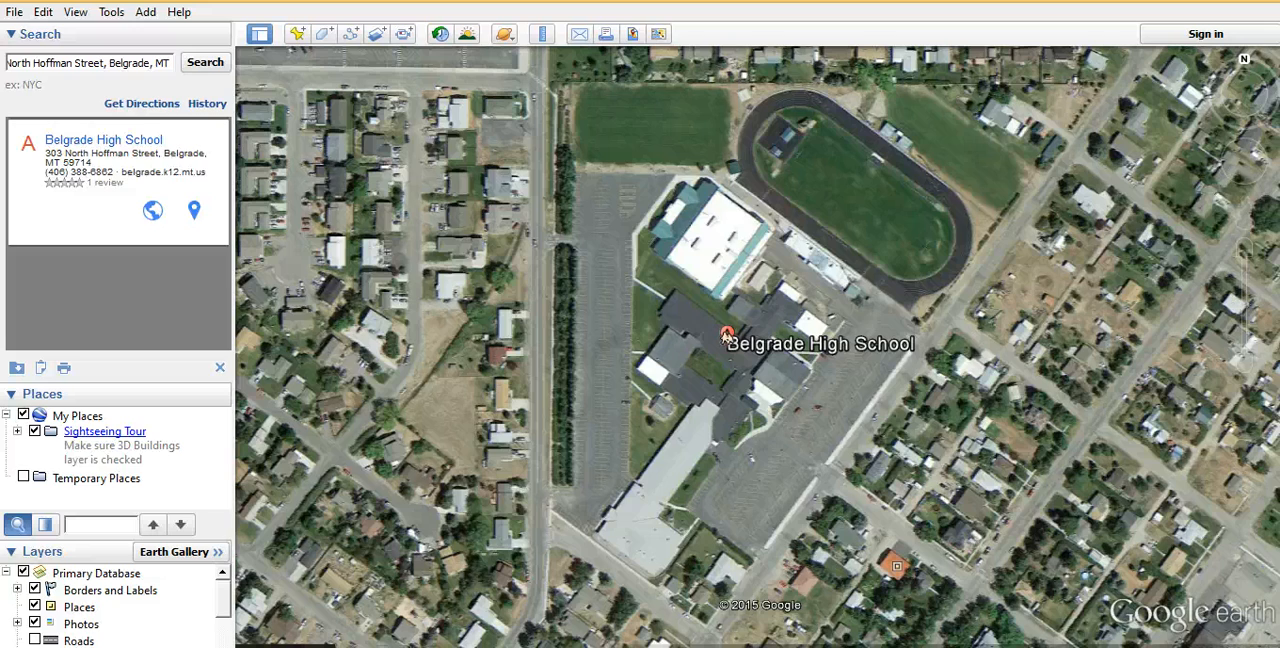
Bring the large school complex northwest of Belgrade High School into view on the Google Earth map
mouse_move(537, 364)
left_mouse_down()
mouse_move(655, 399)
mouse_move(740, 517)
mouse_move(783, 531)
mouse_move(840, 580)
left_mouse_up()
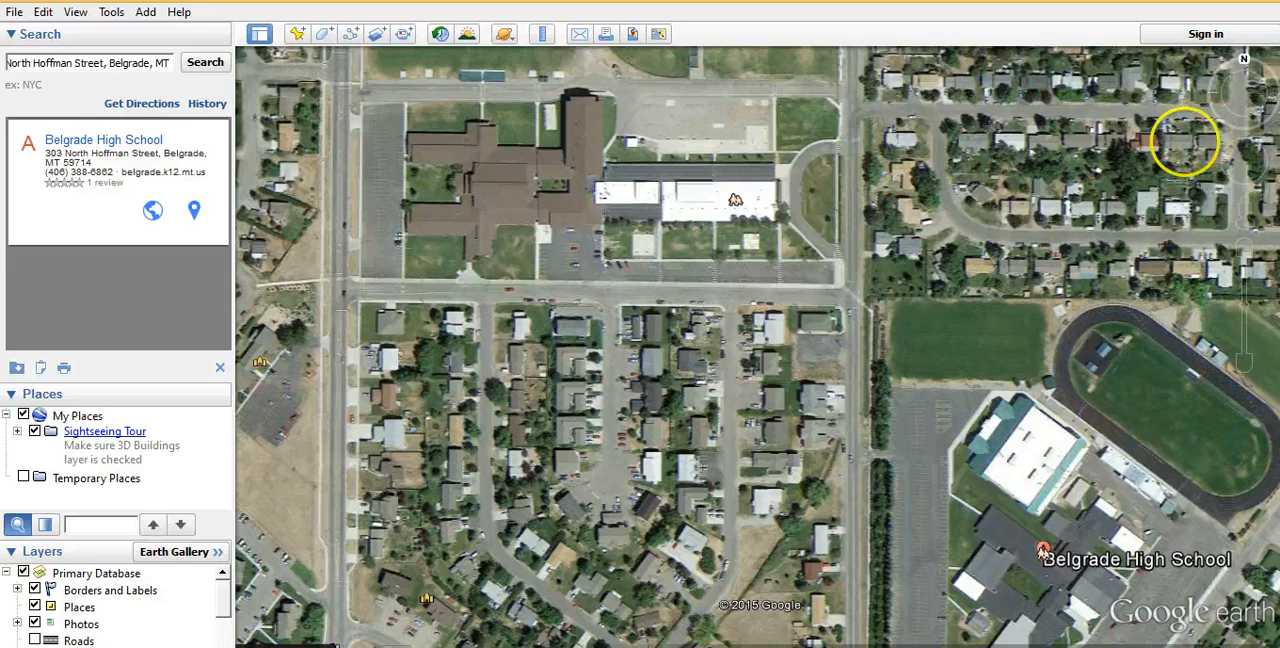
mouse_move(1226, 155)
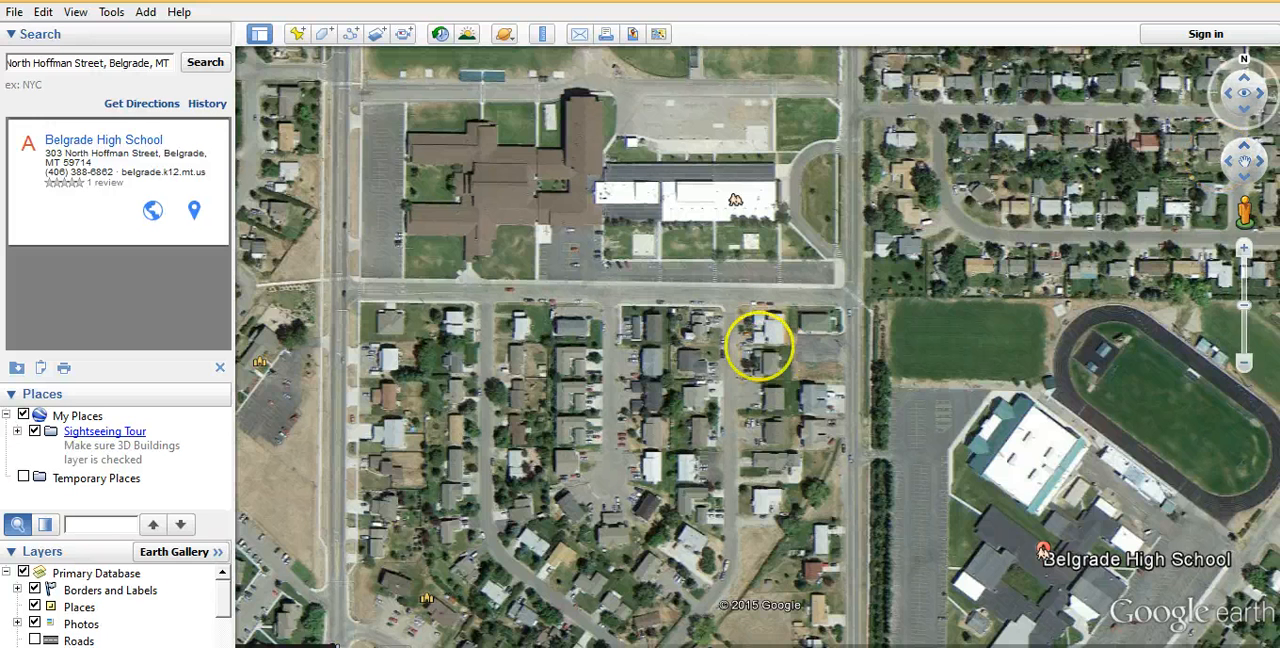